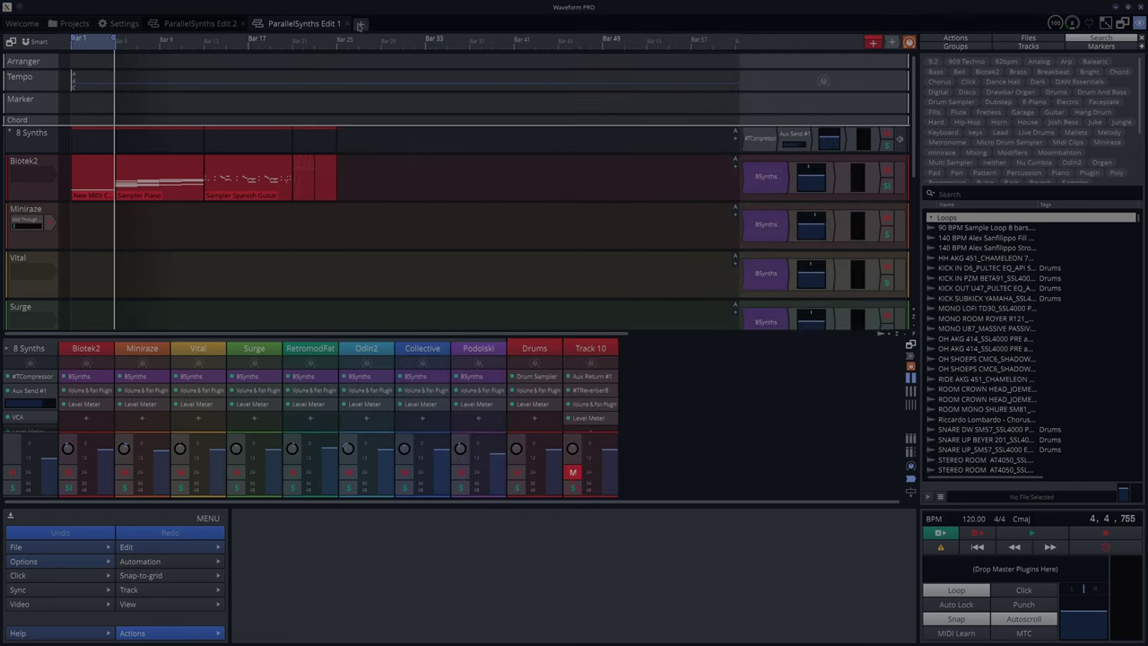
- Open the ParallelAgain project and create a new empty plugin rack ahead of Track 1's plugins
left_click(360, 25)
left_click(394, 80)
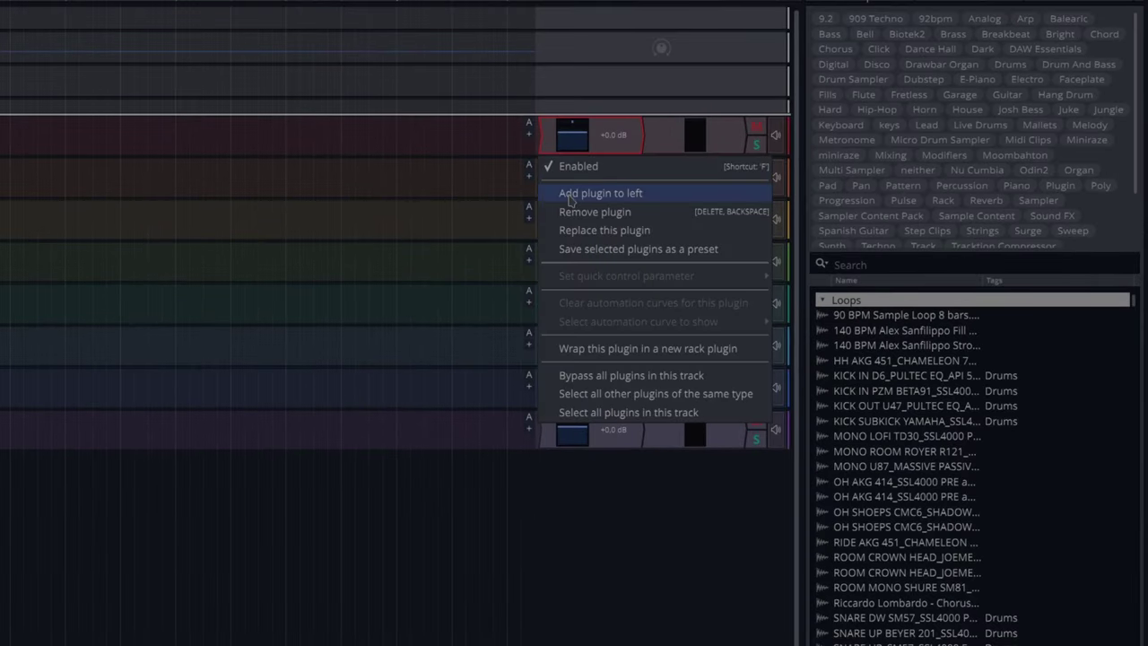
left_click(568, 194)
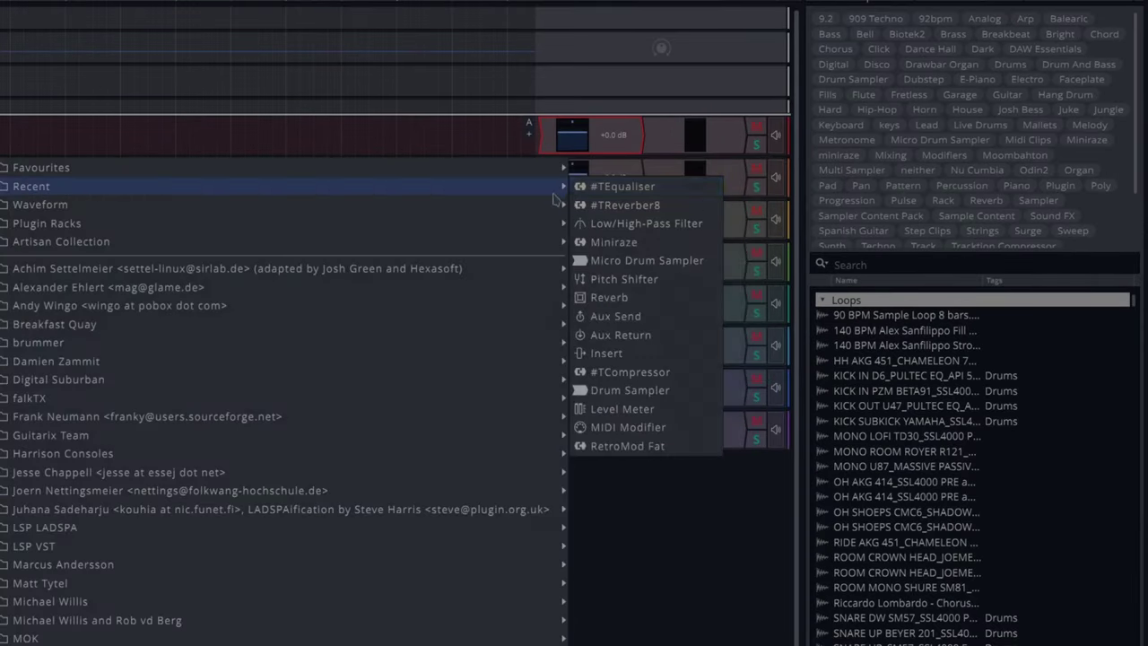
mouse_move(524, 222)
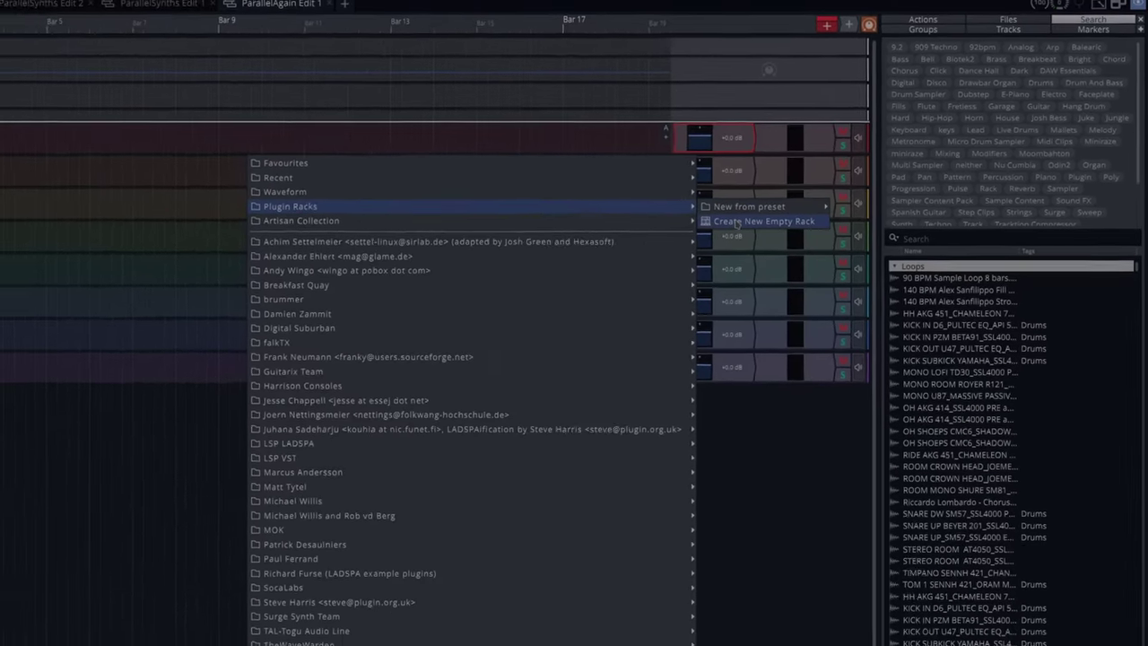
left_click(737, 223)
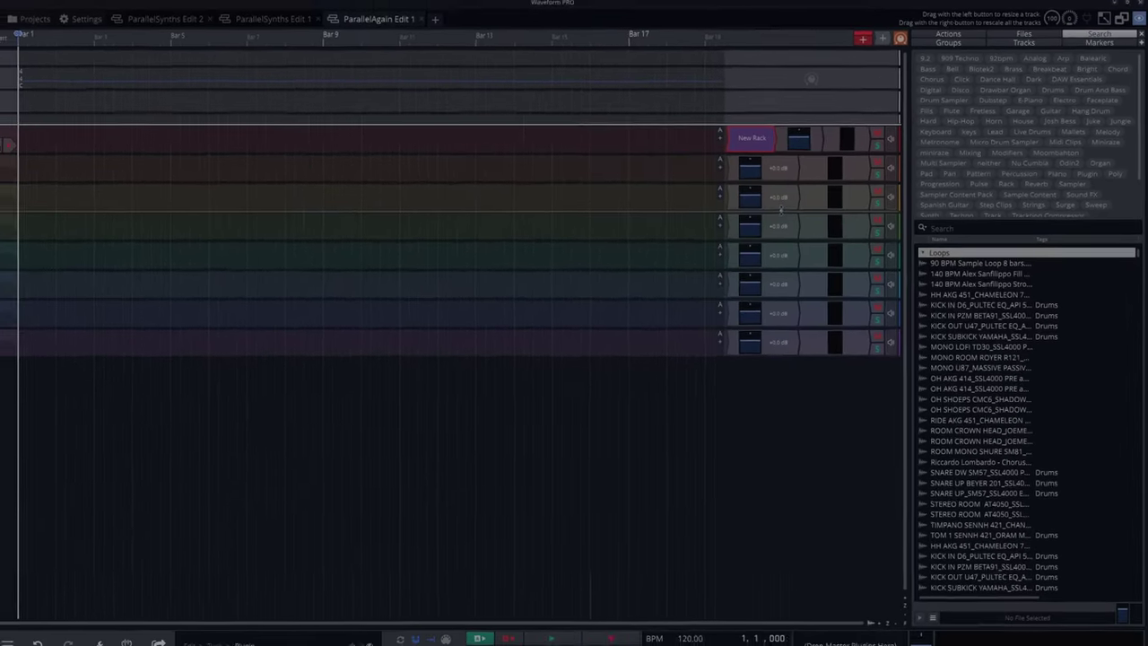
left_click_drag(569, 556, 572, 591)
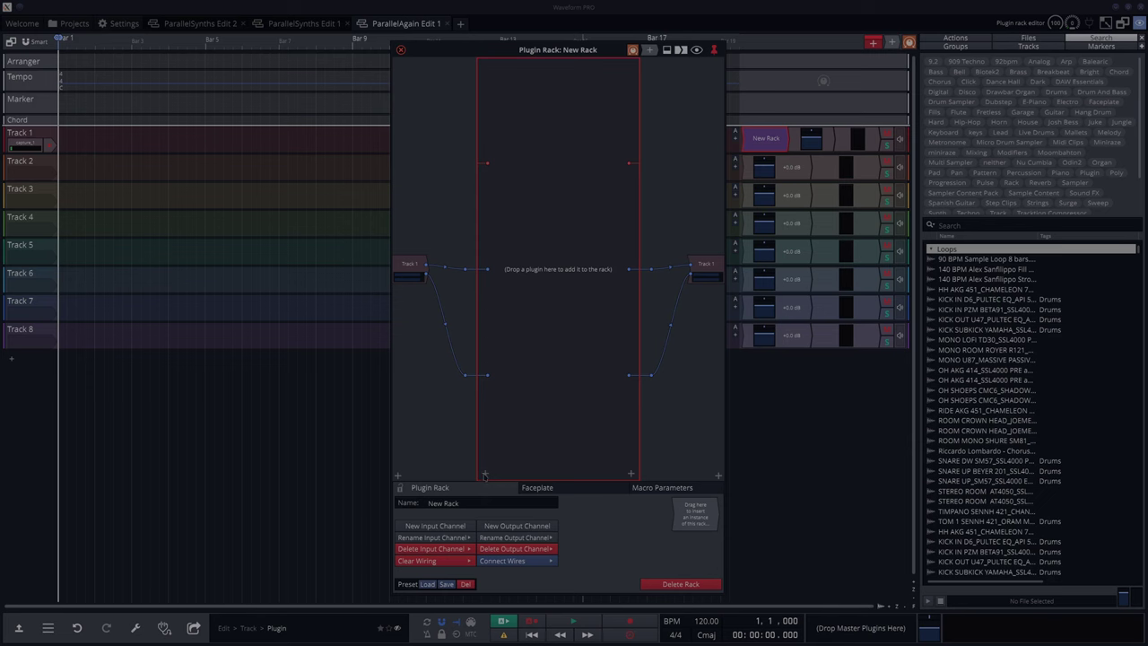
- Add the MOK Miniraze synth to the rack and move its node near the top
left_click(511, 486)
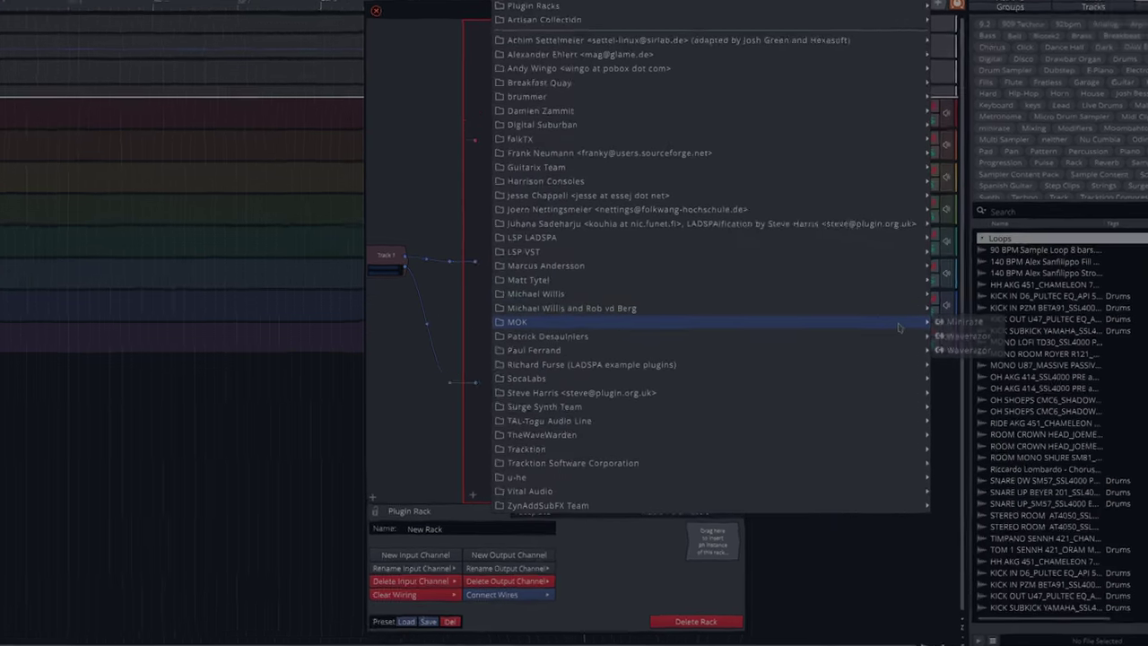
mouse_move(887, 323)
left_click(932, 322)
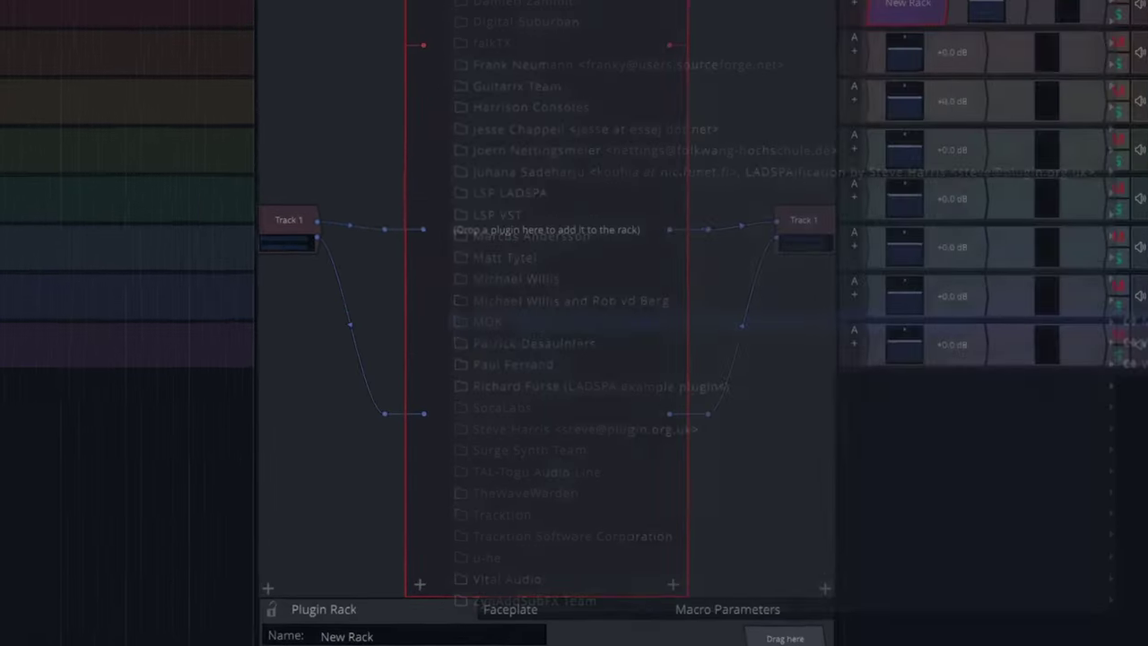
left_click(244, 226)
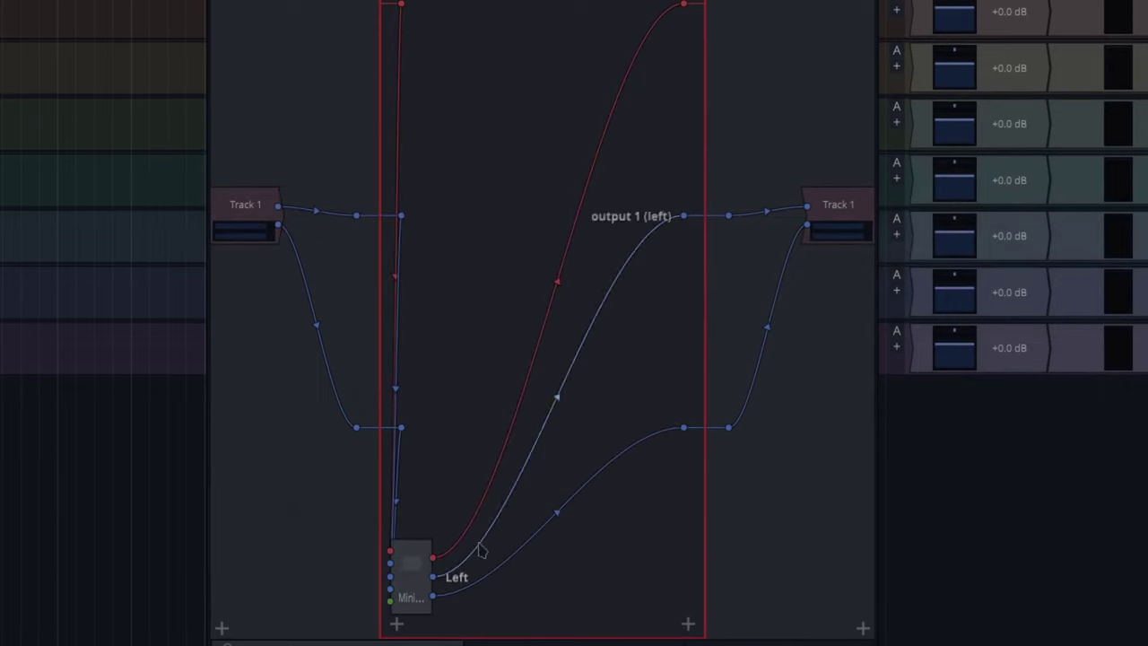
left_click_drag(410, 585, 495, 146)
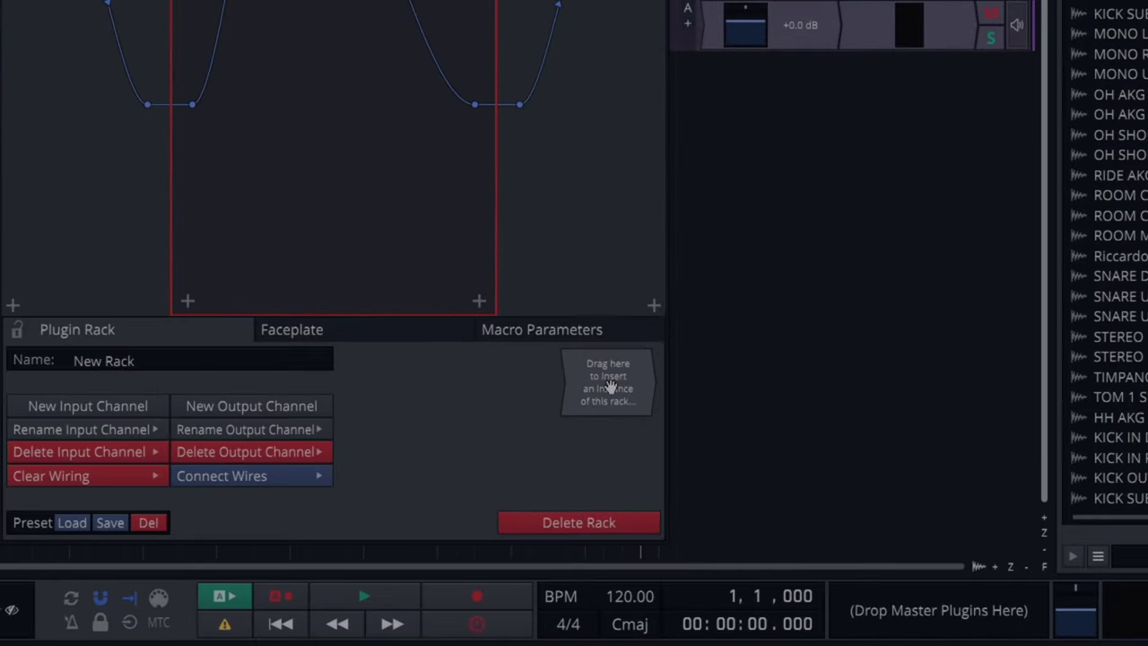
- Drag a copy of New Rack from its 'Drag here' box onto Track 2
left_click_drag(608, 385, 718, 27)
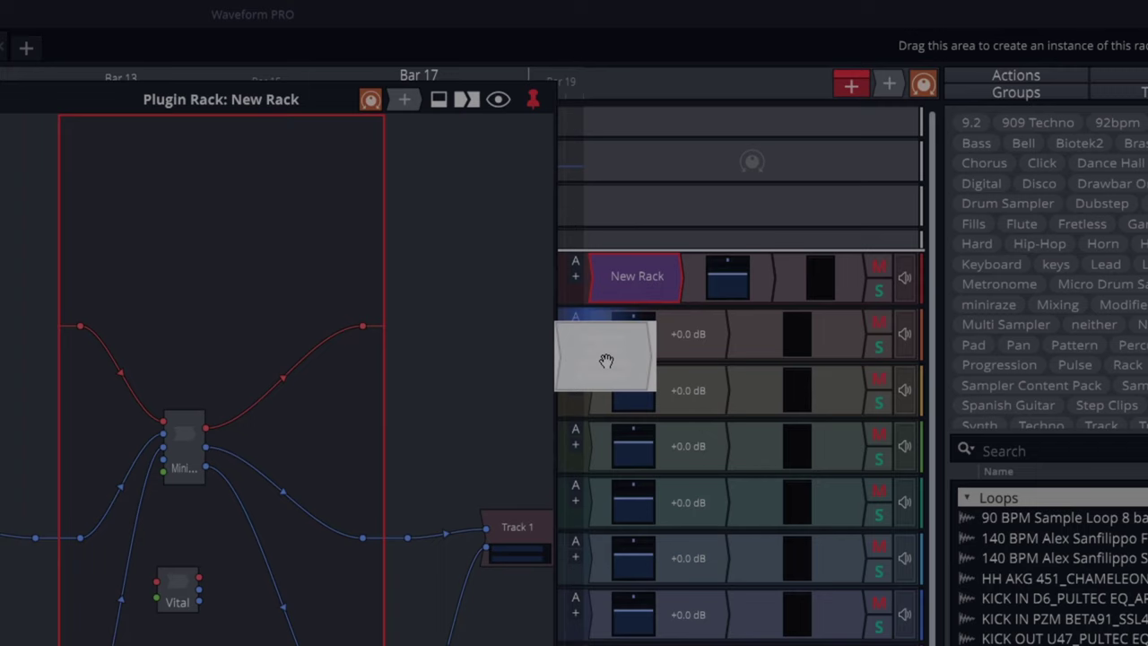
left_click_drag(606, 355, 592, 345)
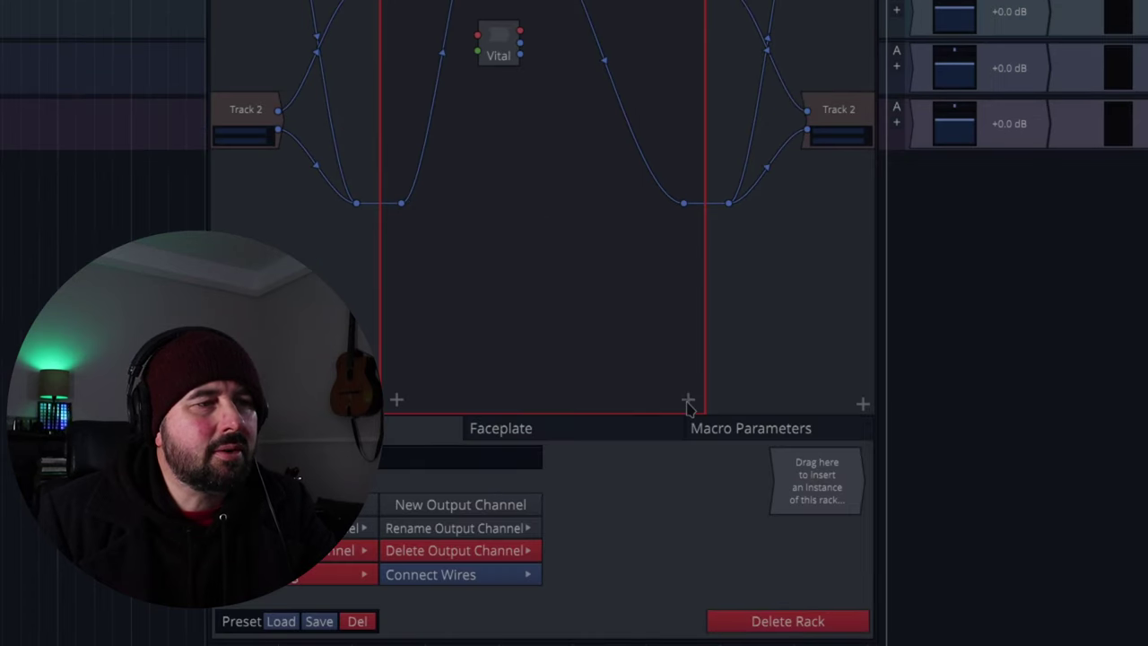
- Add an unnamed output channel and wire Vital's left and right outputs to Track 2's outputs
left_click(687, 404)
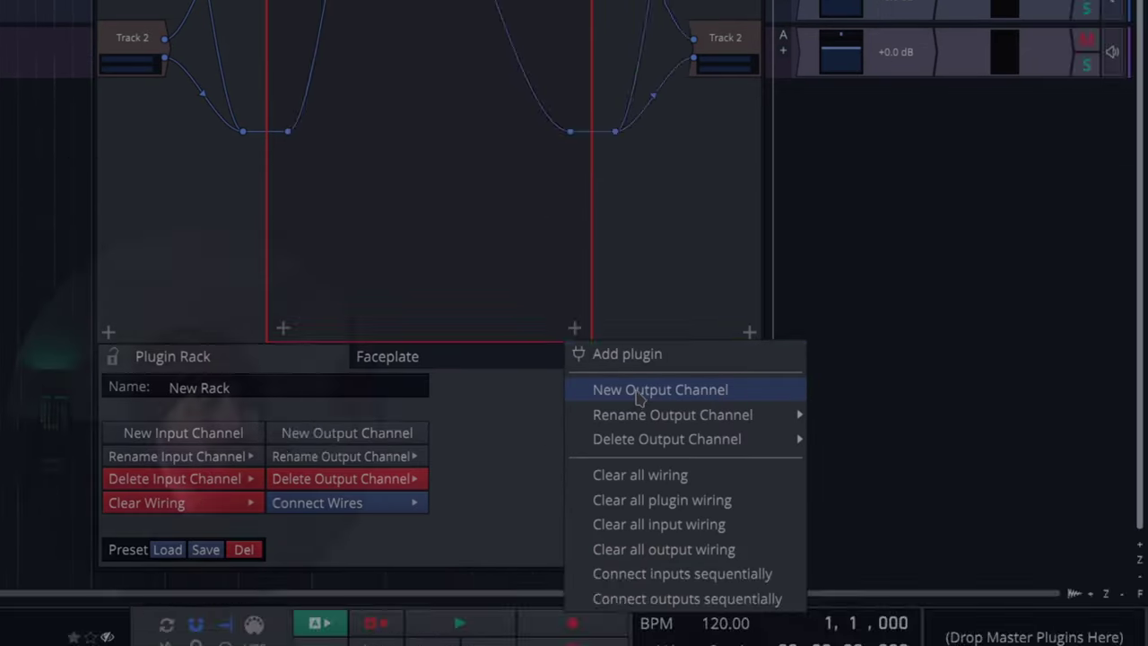
left_click(773, 461)
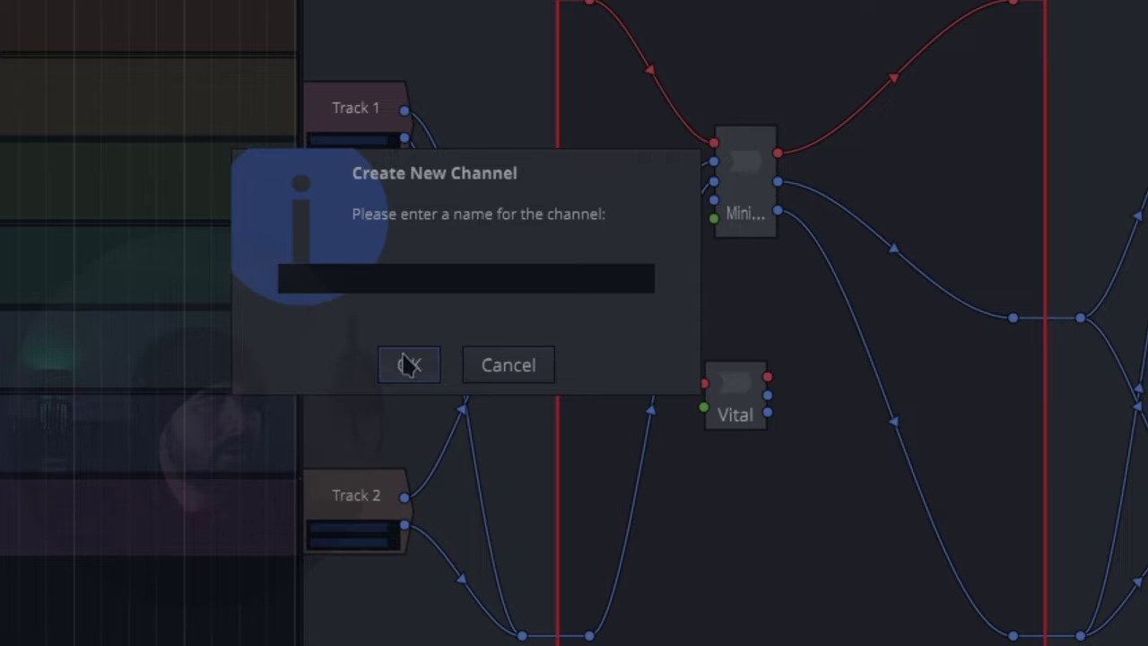
left_click(408, 364)
left_click_drag(768, 395, 1012, 529)
left_click_drag(767, 412, 946, 621)
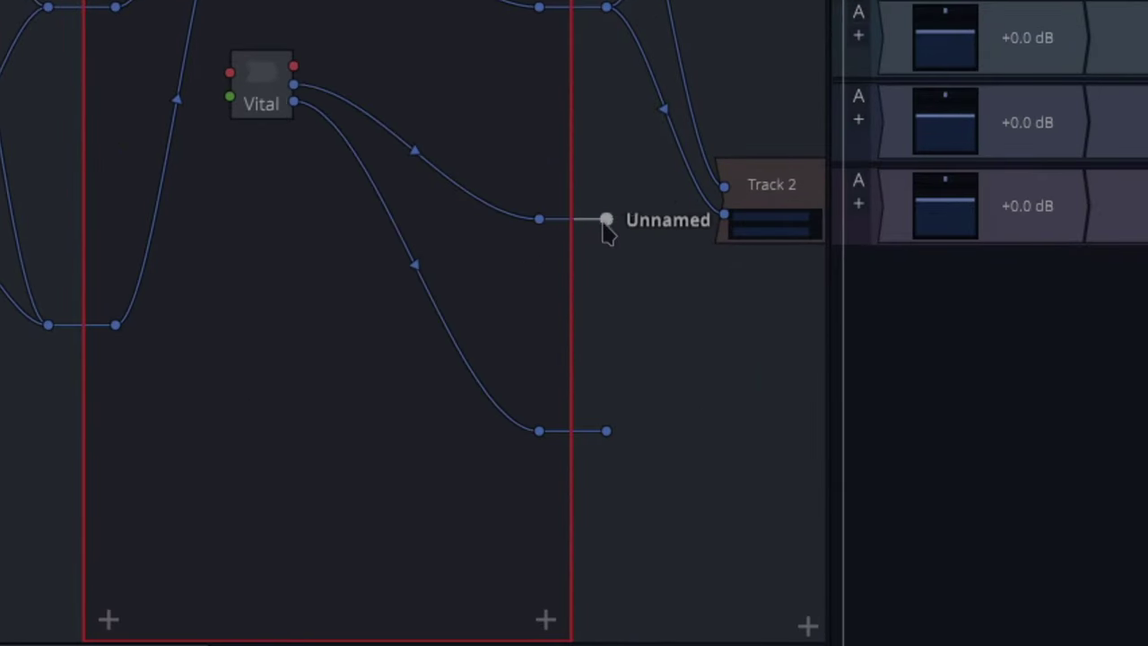
left_click_drag(727, 193, 725, 188)
left_click_drag(606, 430, 725, 215)
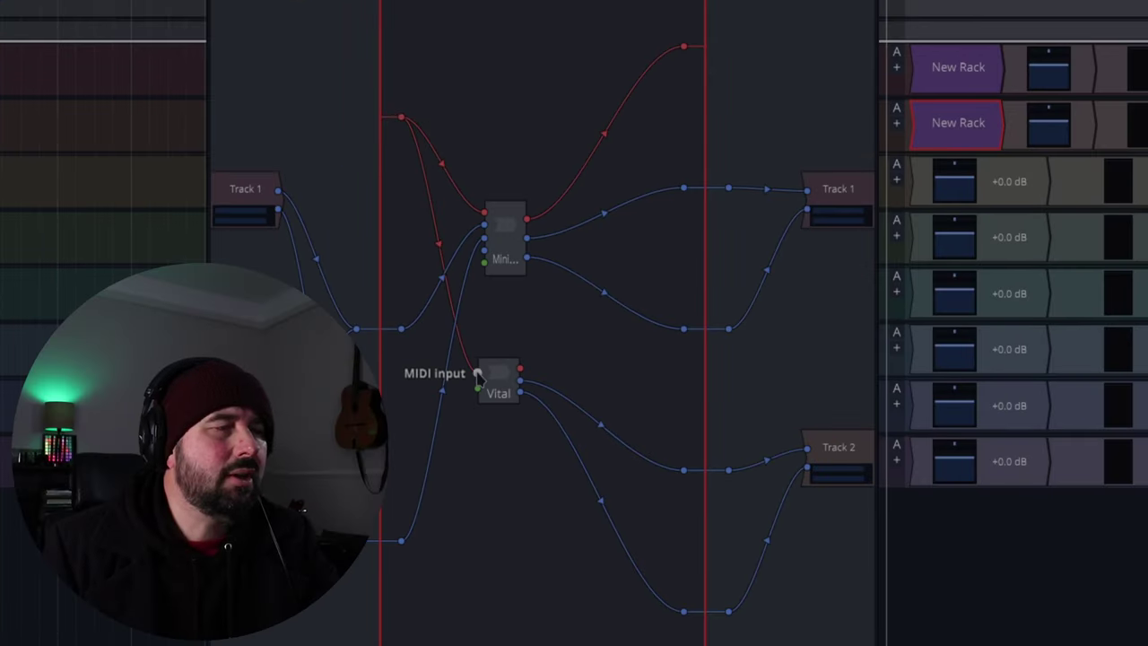
- Open and close the Miniraze editor, then open Vital's editor
double_click(509, 244)
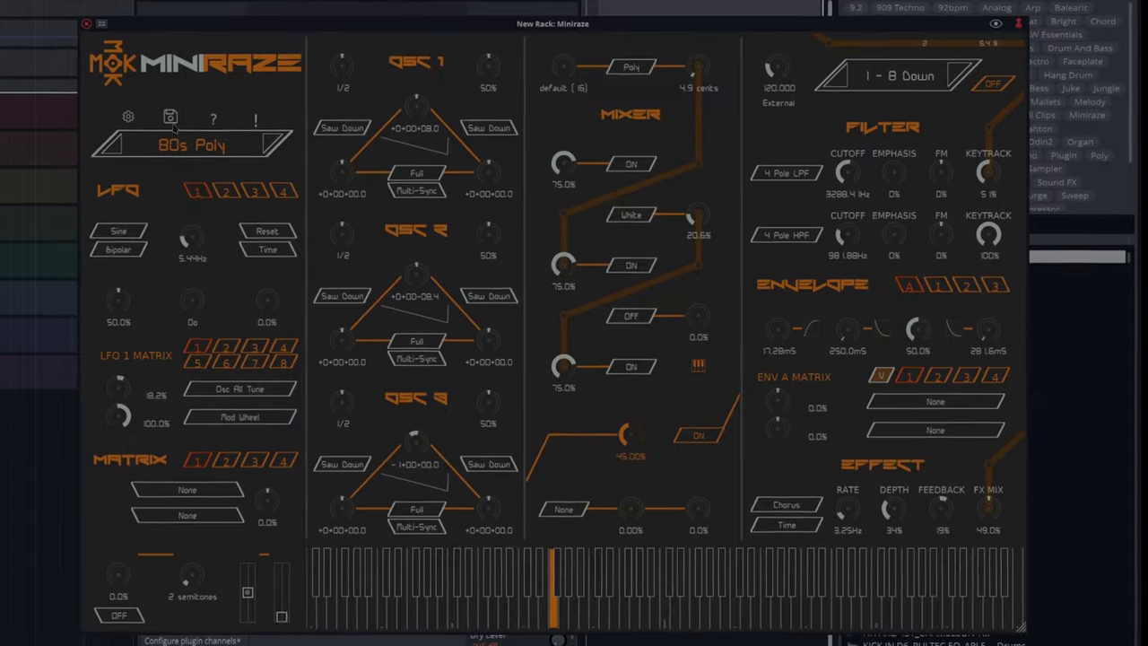
left_click(91, 28)
double_click(546, 359)
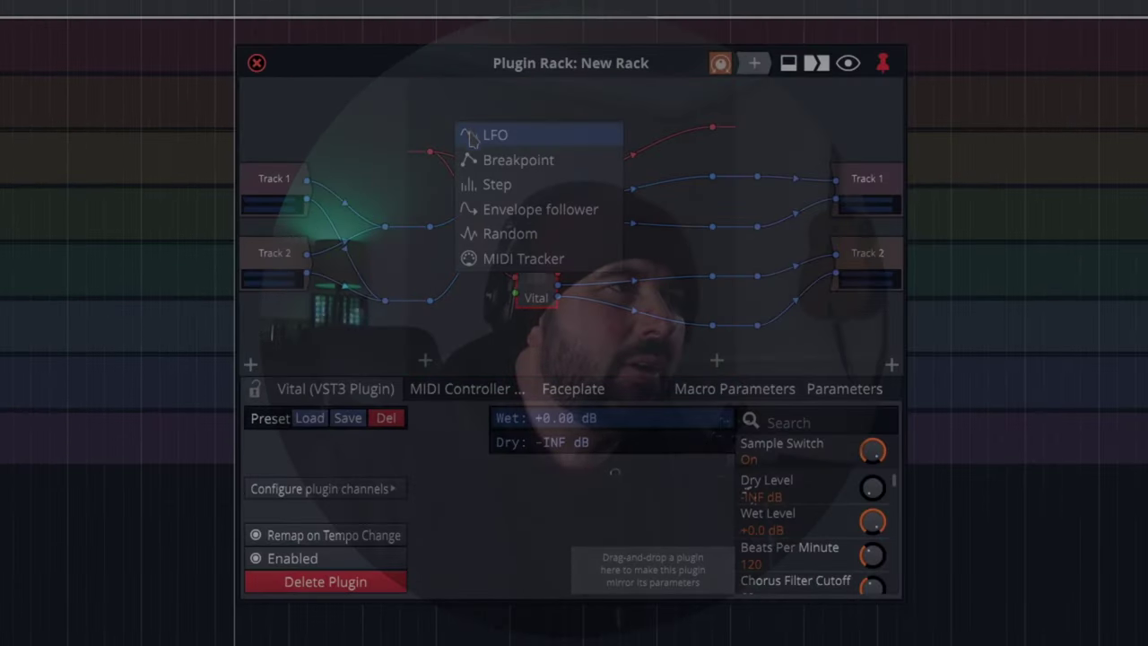
- Assign a new LFO modifier to a Miniraze parameter and set the Step modifier rate to 1/32
left_click(492, 137)
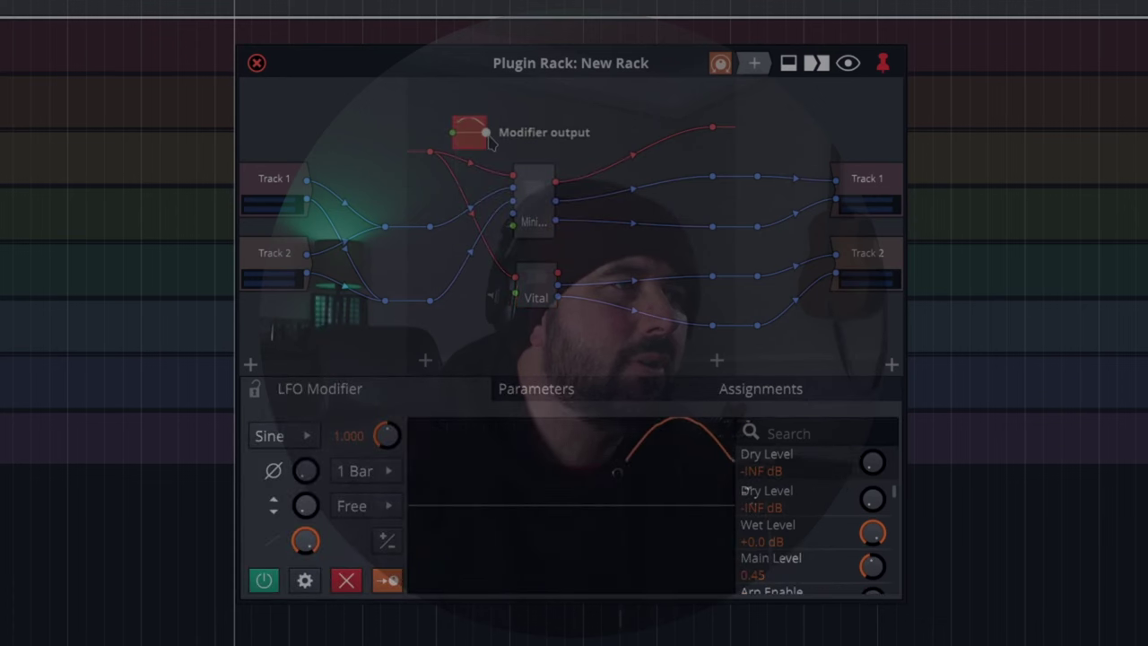
left_click_drag(516, 232, 518, 228)
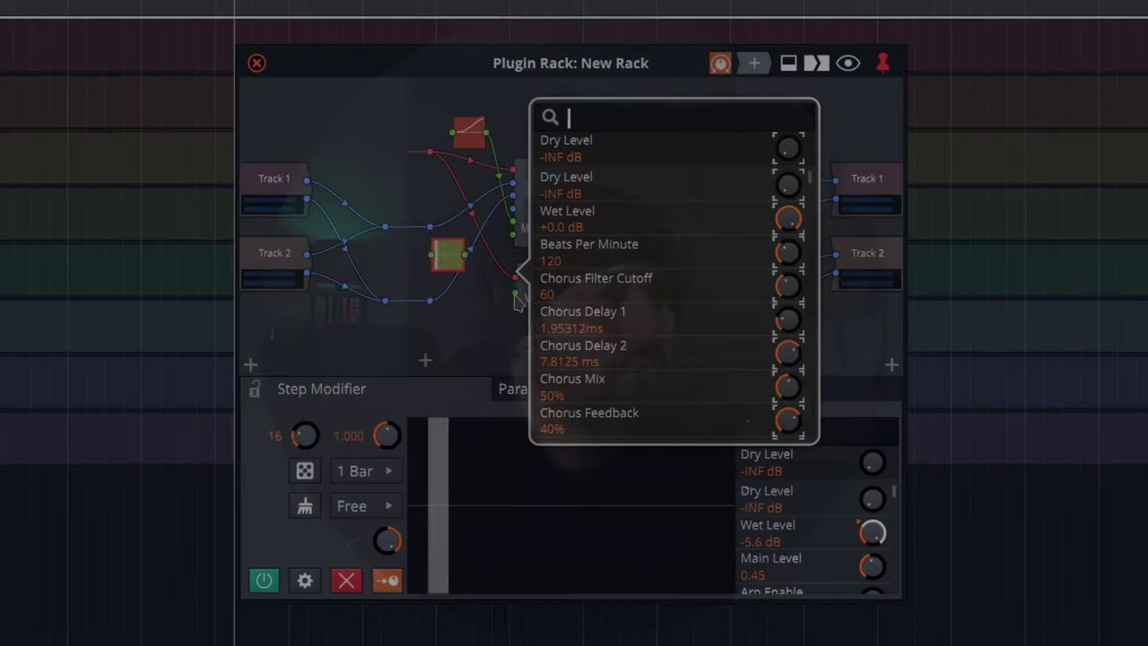
scroll(625, 369, "down", 20)
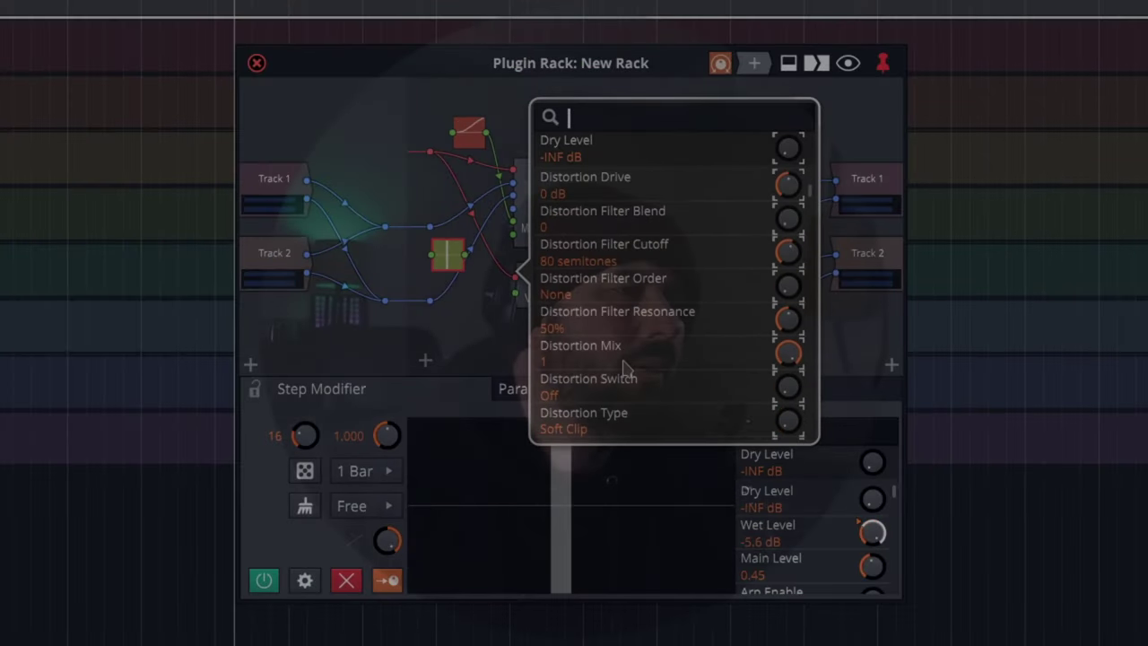
scroll(625, 369, "down", 20)
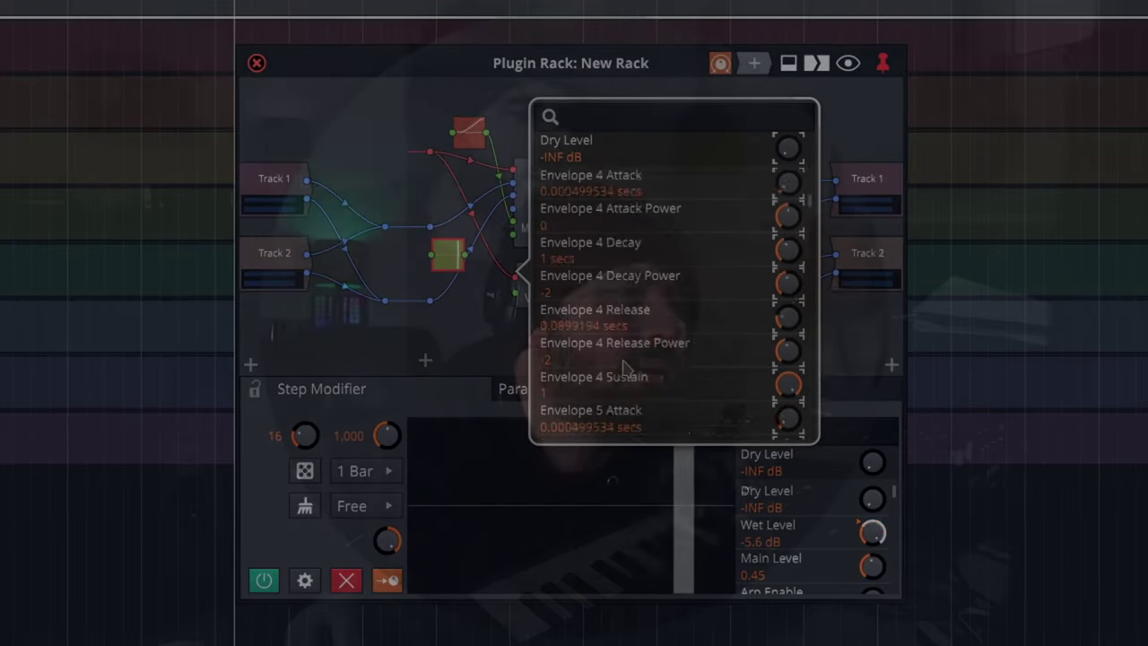
scroll(625, 369, "down", 5)
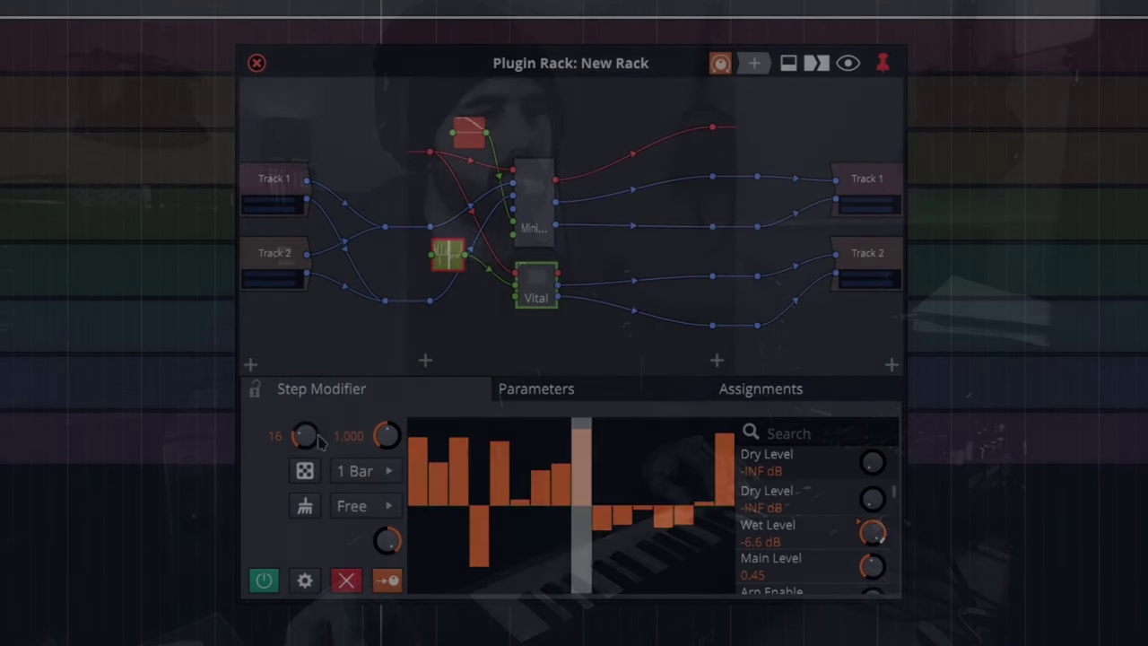
left_click(354, 471)
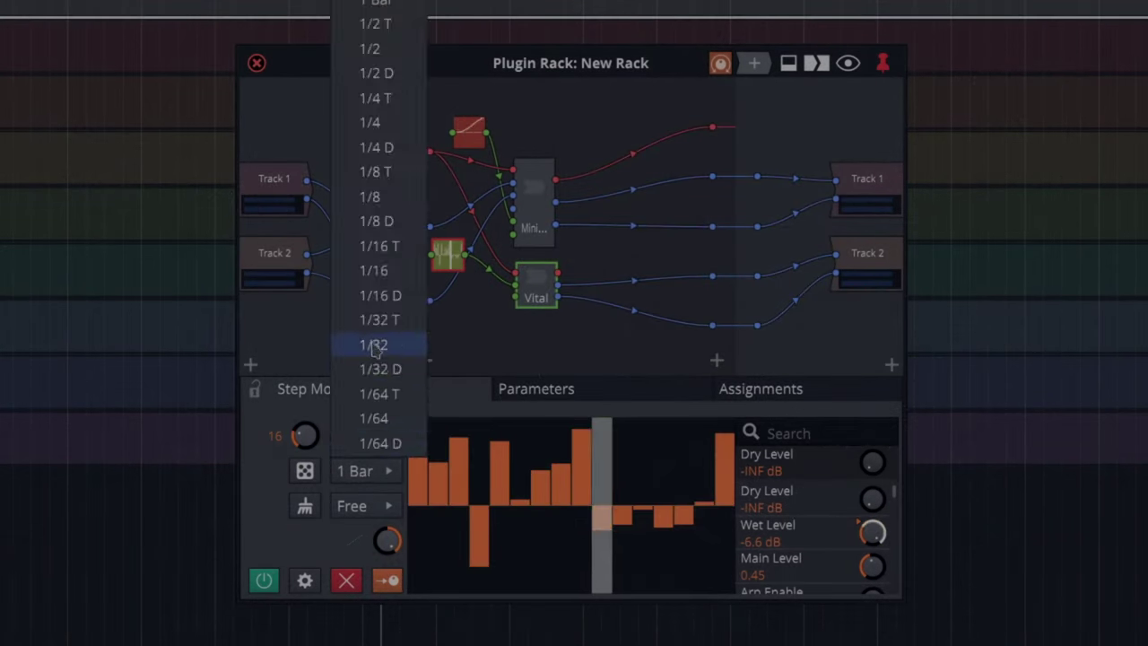
left_click(371, 341)
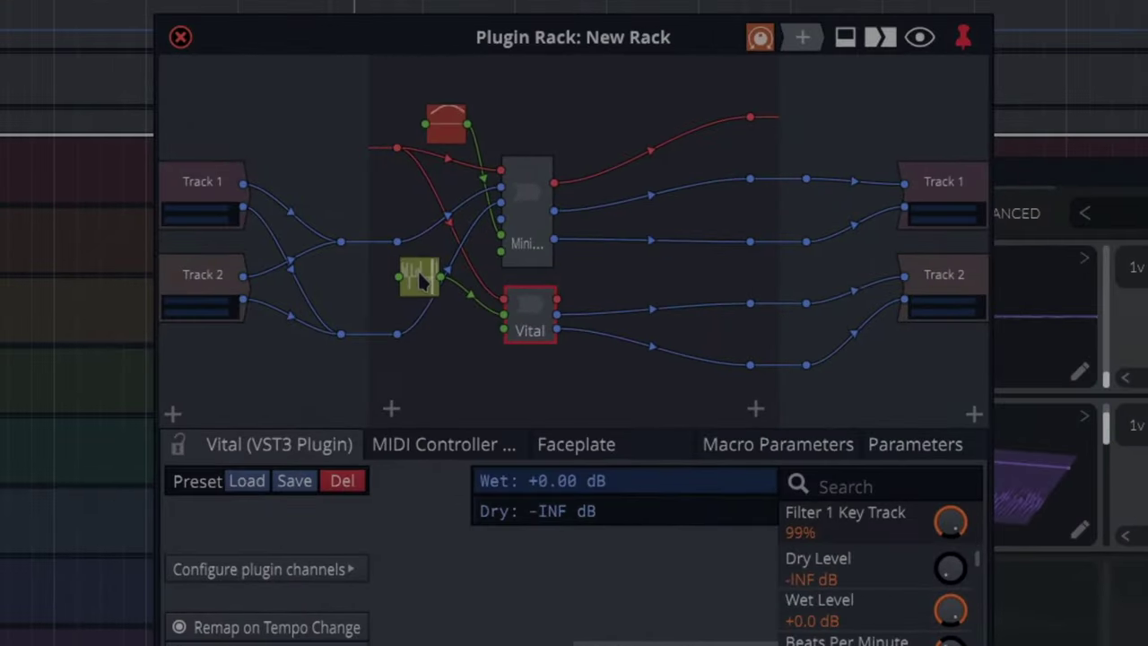
- Assign the Step modifier to Vital's Filter 2 Key Track
left_click(347, 201)
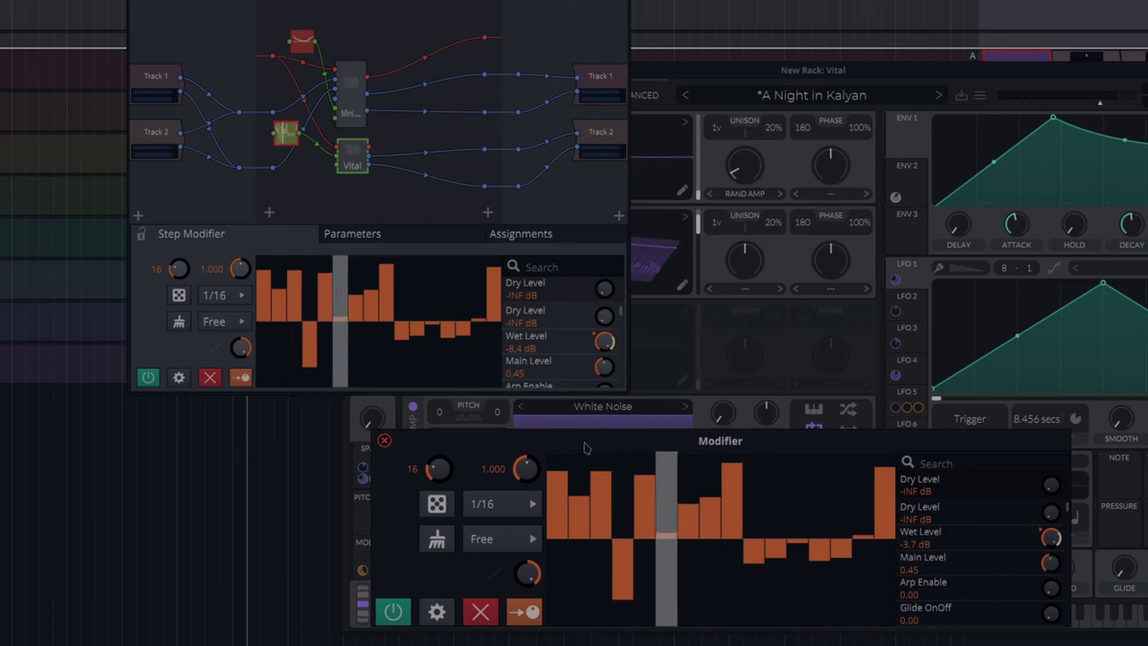
left_click_drag(584, 446, 310, 455)
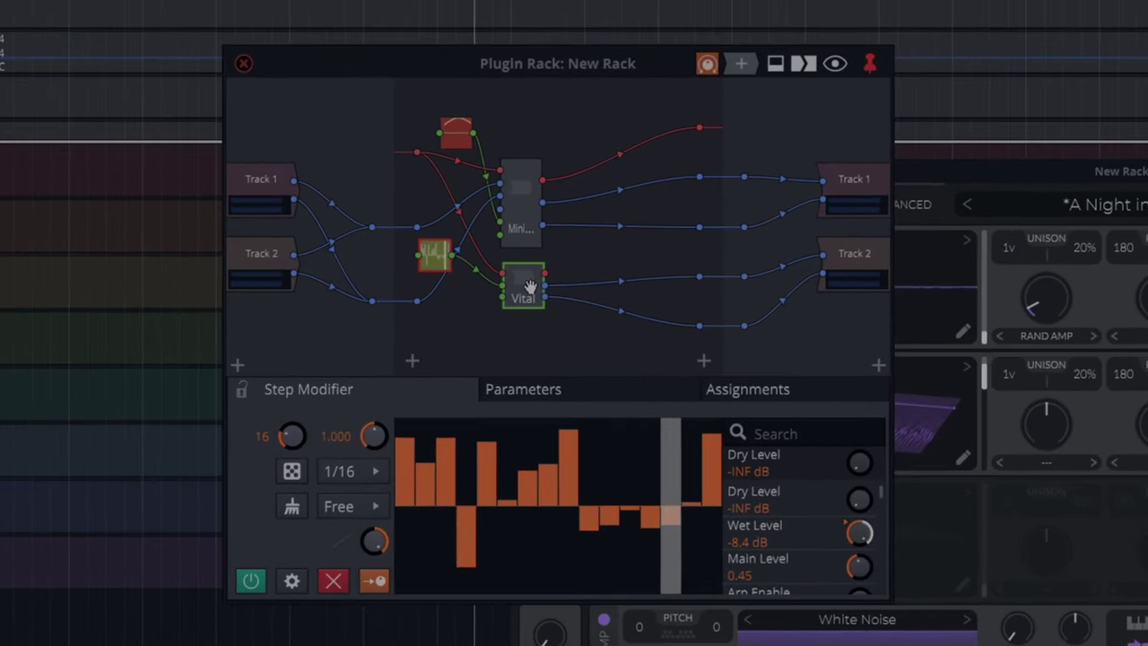
left_click(428, 214)
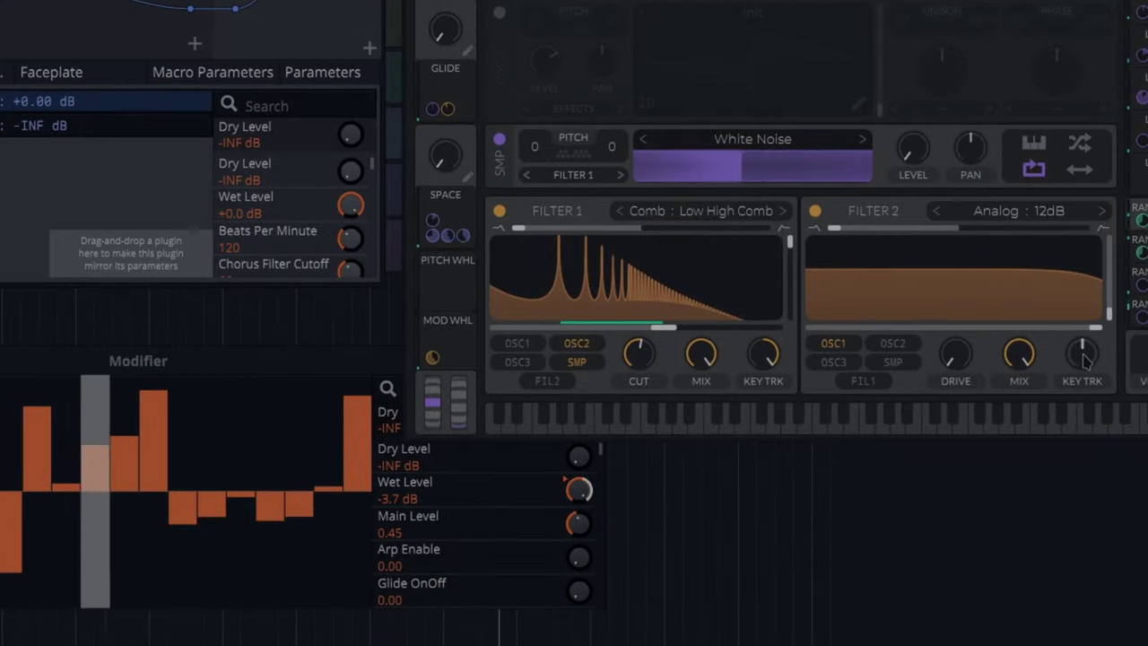
left_click(1082, 354)
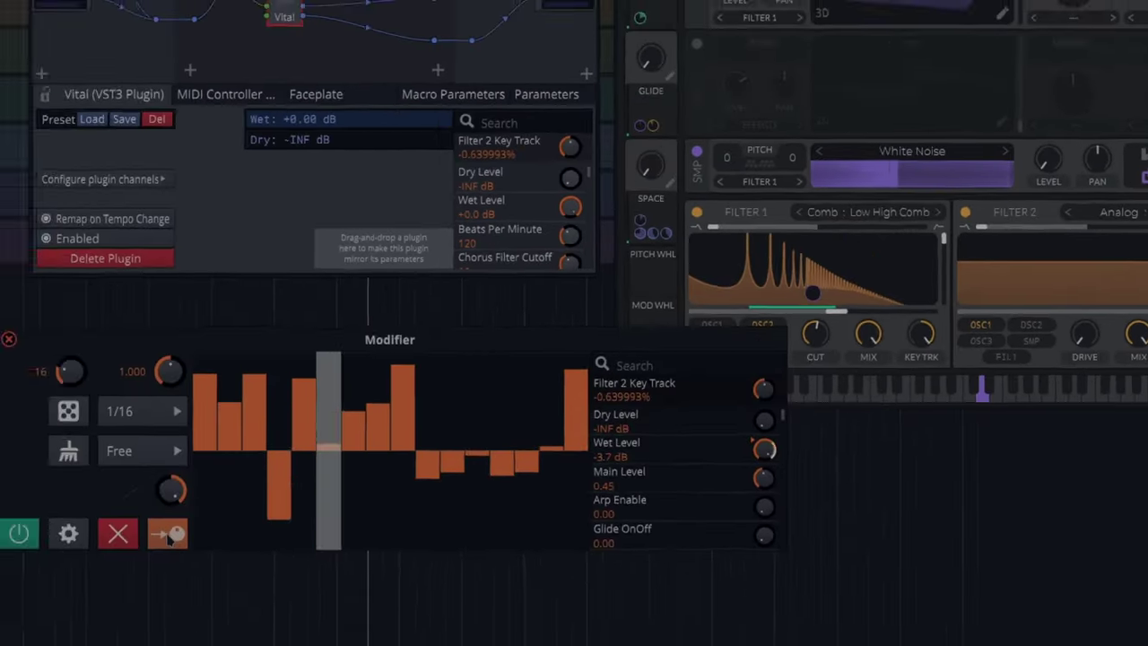
left_click_drag(167, 533, 765, 392)
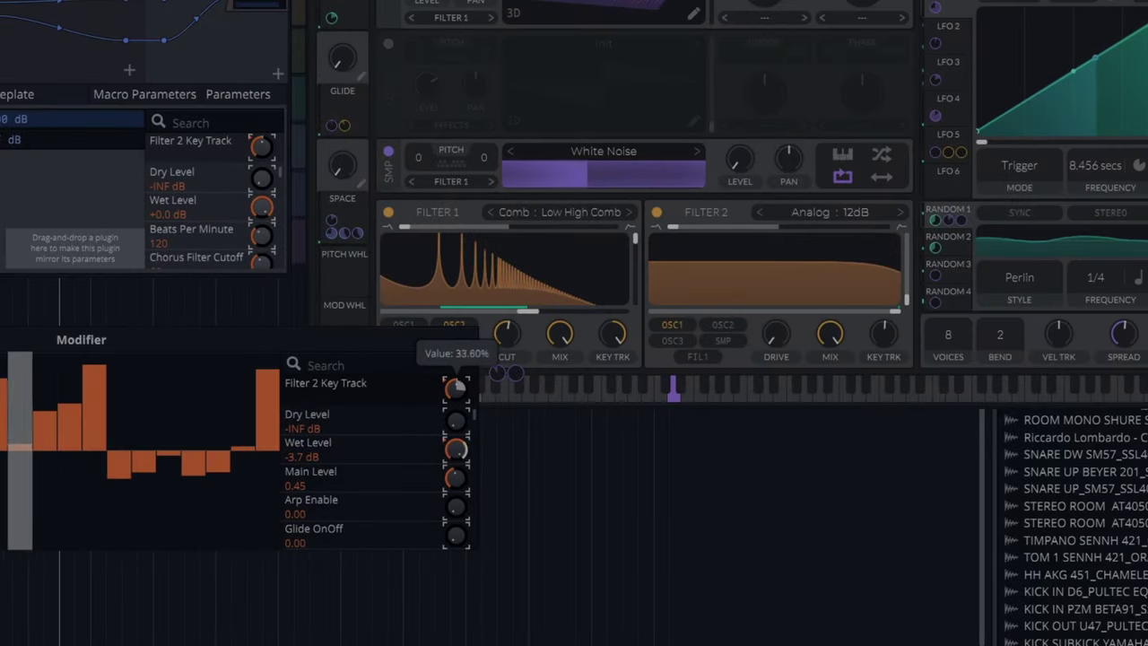
- Remove the Filter 2 Key Track assignment and set Filter 1 Key Track modulation to -20.80%
right_click(461, 400)
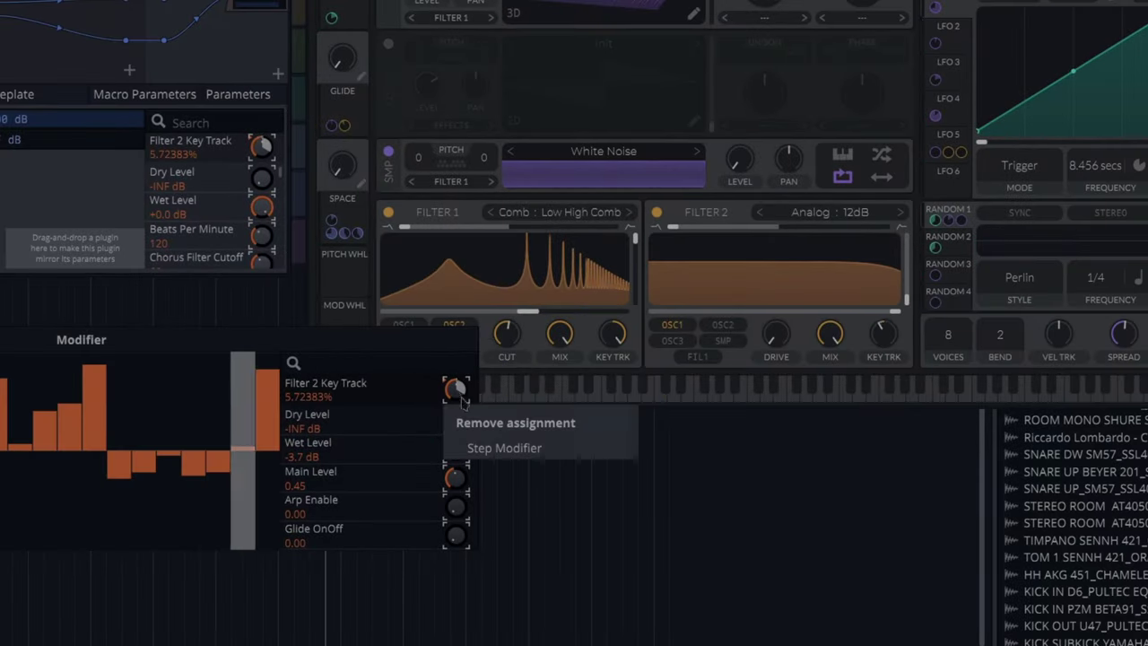
left_click(504, 447)
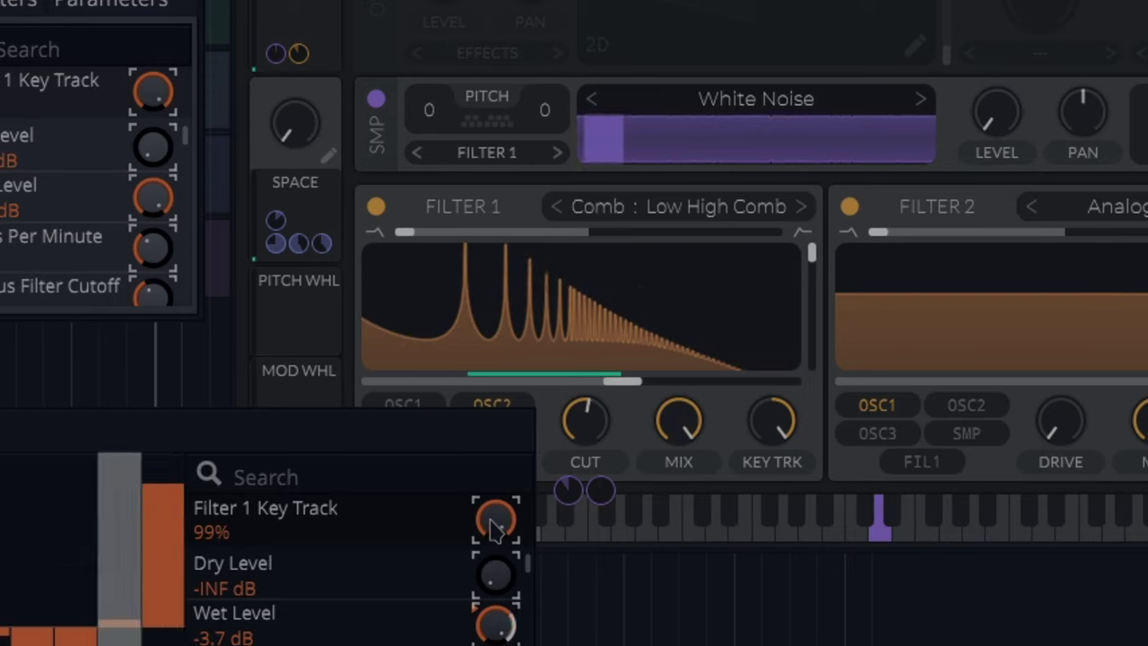
left_click_drag(495, 524, 502, 526)
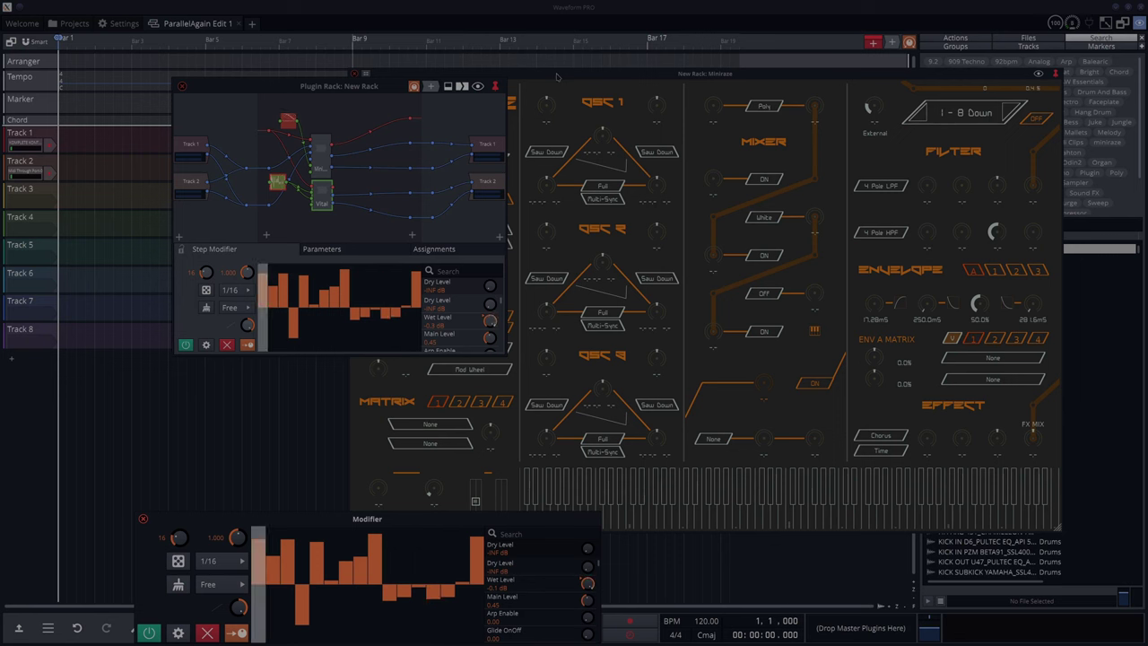
- Bring the MiniRaze window forward and review oscillator 1's waveform choices
left_click(529, 192)
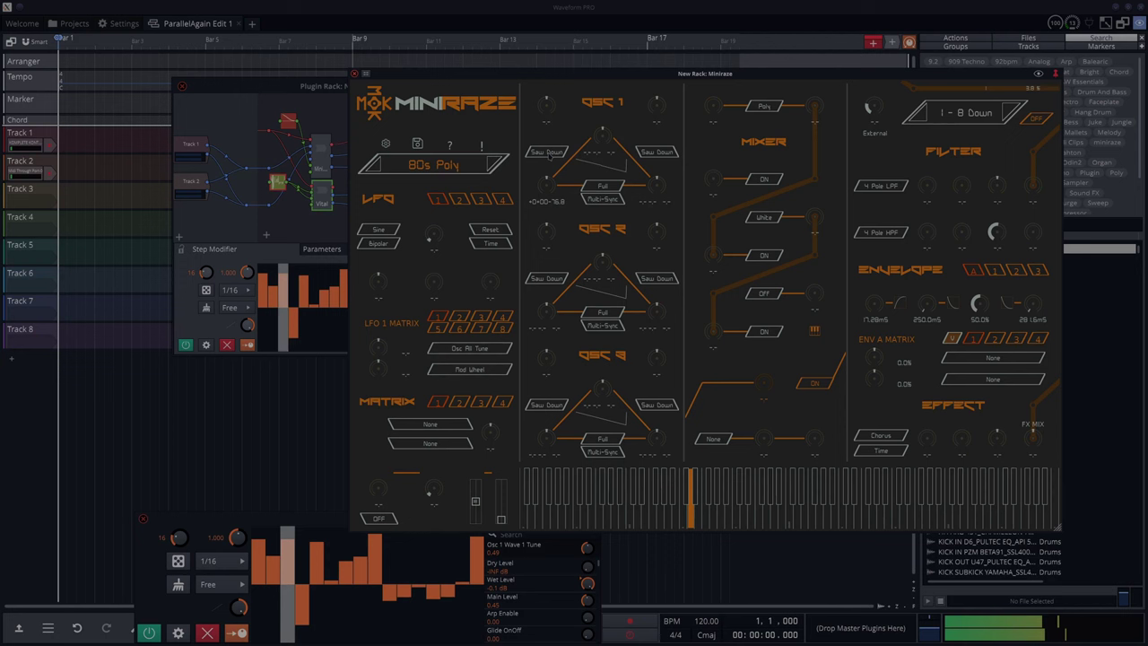
left_click(543, 157)
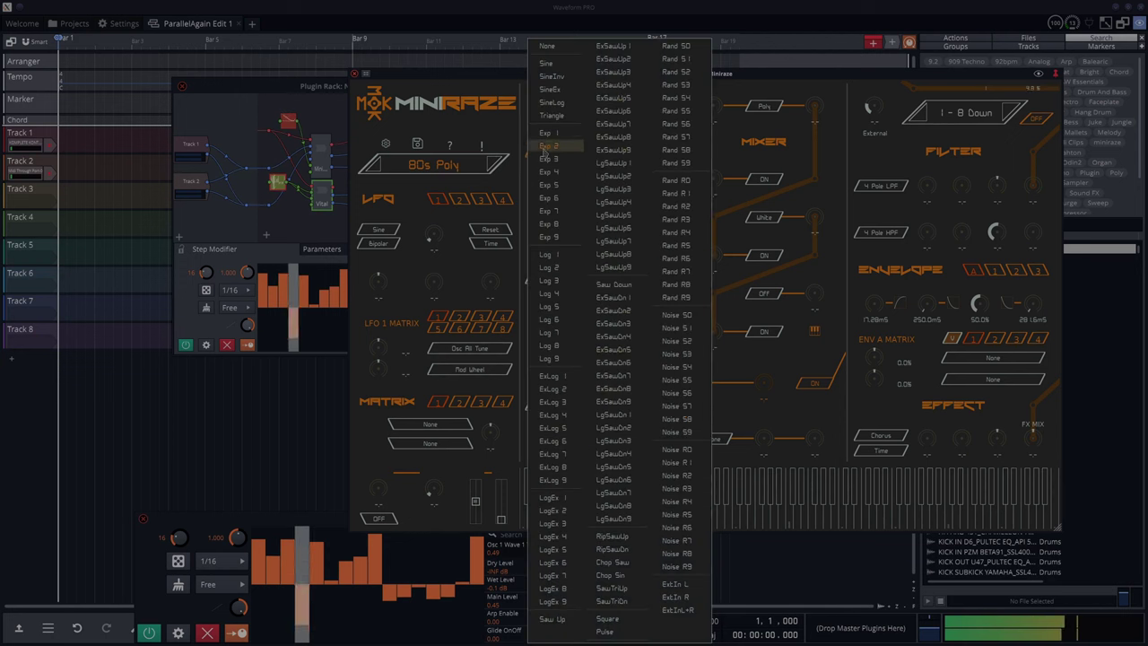
left_click(543, 157)
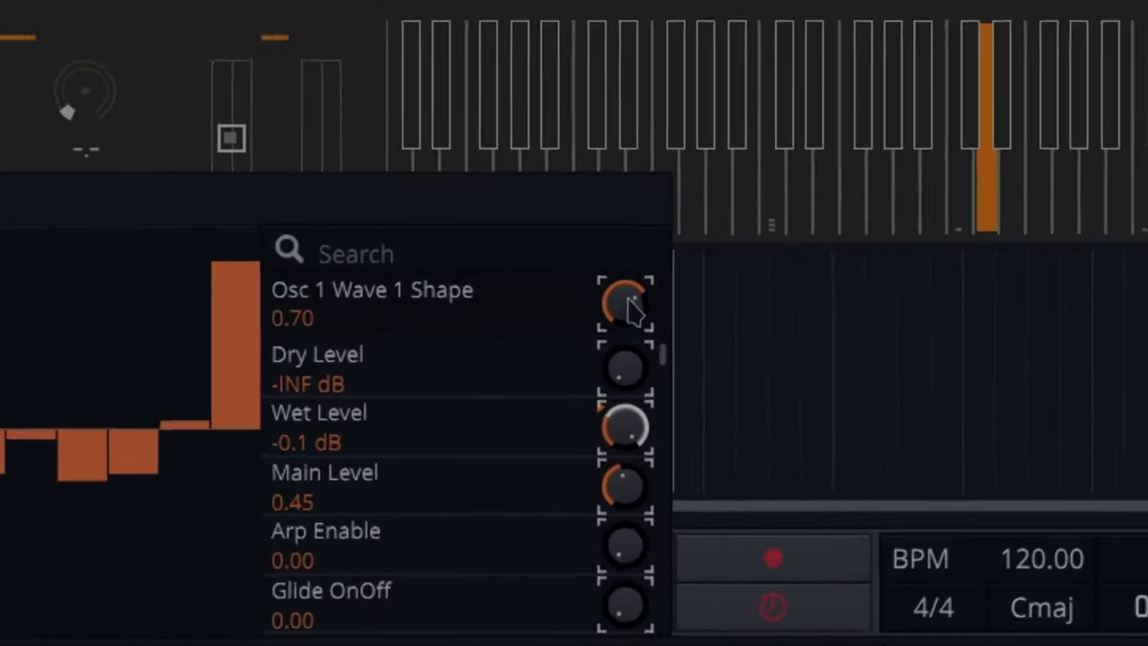
- Set Step modulation to -20.00% on Osc 1 Wave 1 Shape and 23.20% on Osc 1 Wave 2 Tune
left_click_drag(587, 546, 587, 543)
left_click_drag(629, 273, 629, 301)
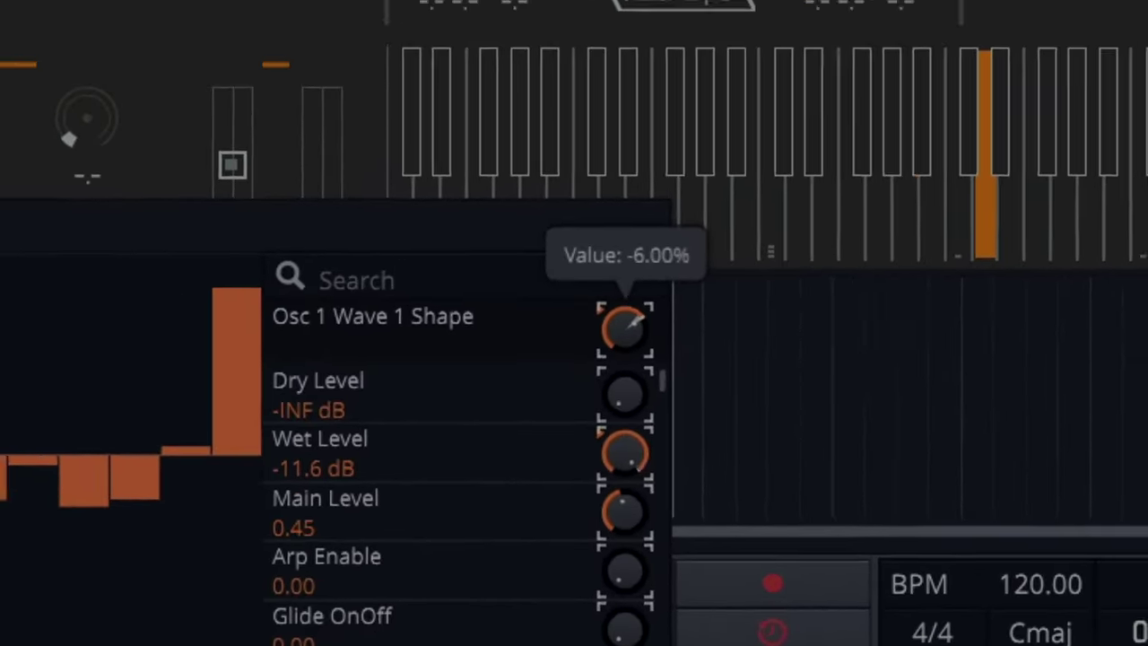
left_click_drag(610, 479, 610, 496)
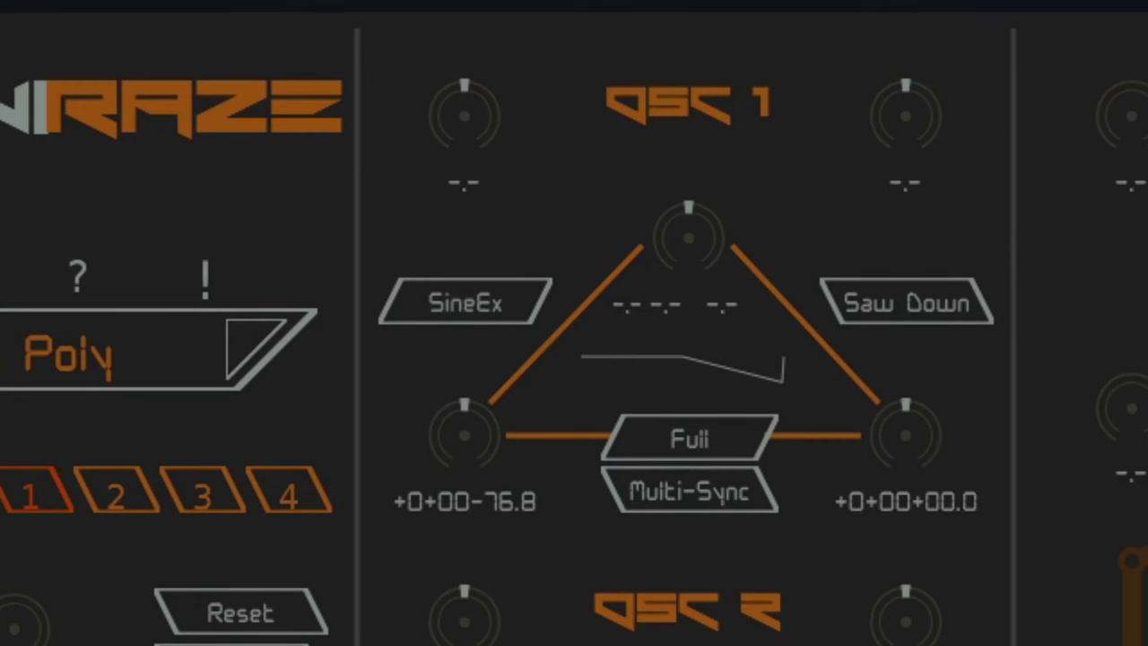
left_click_drag(723, 269, 723, 249)
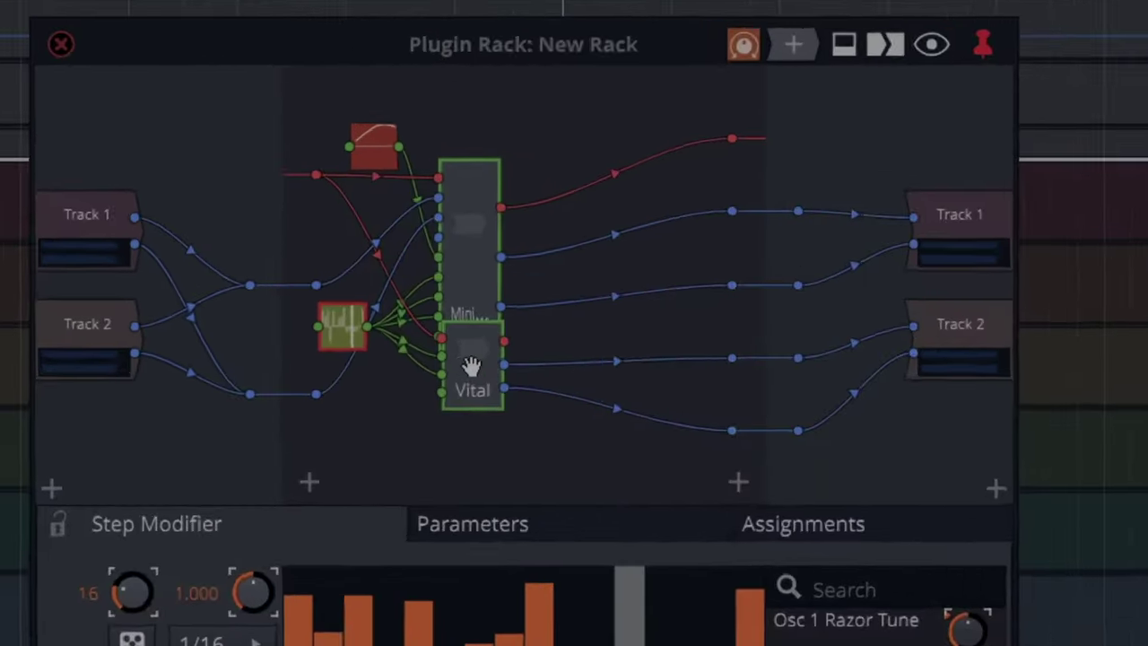
- Stack the Mini node above Vital and wire the Step modifier into an empty Mini input
left_click_drag(322, 182, 322, 212)
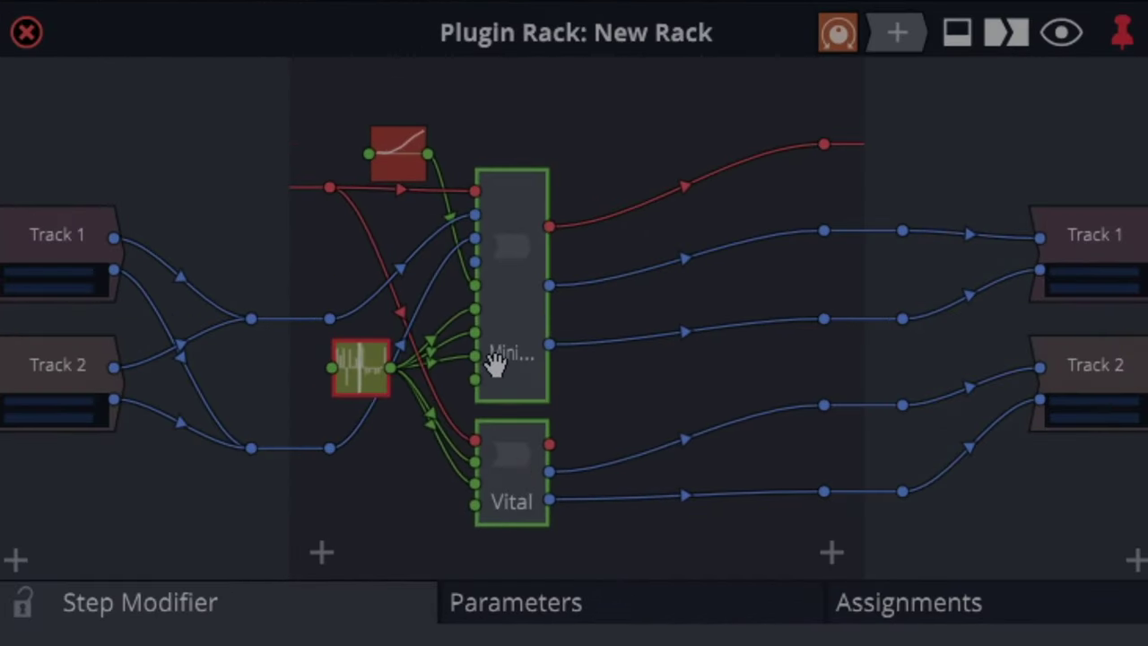
left_click_drag(494, 361, 556, 350)
left_click_drag(498, 480, 584, 454)
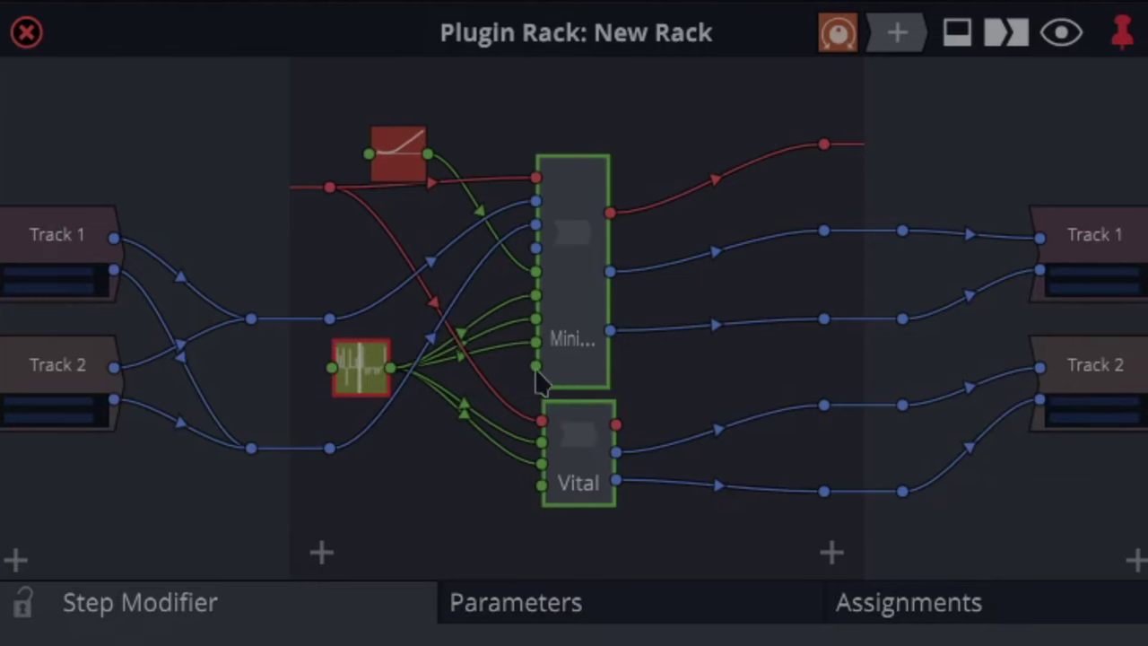
left_click_drag(536, 375, 536, 367)
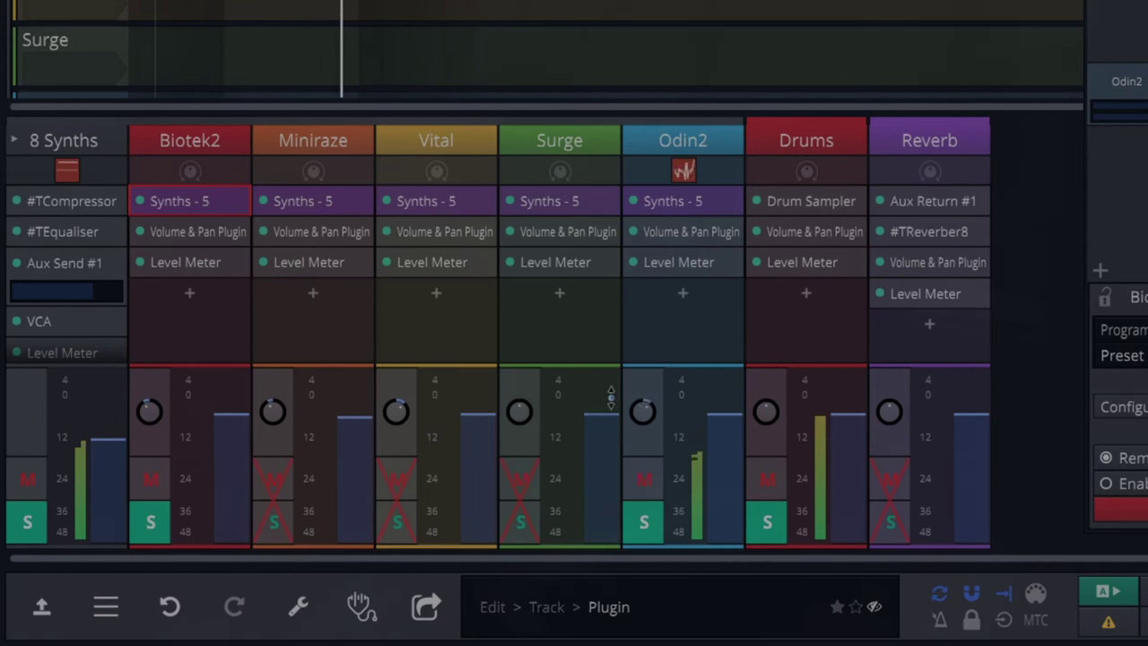
- Solo the Surge, Vital and Miniraze tracks in the mixer
left_click(520, 523)
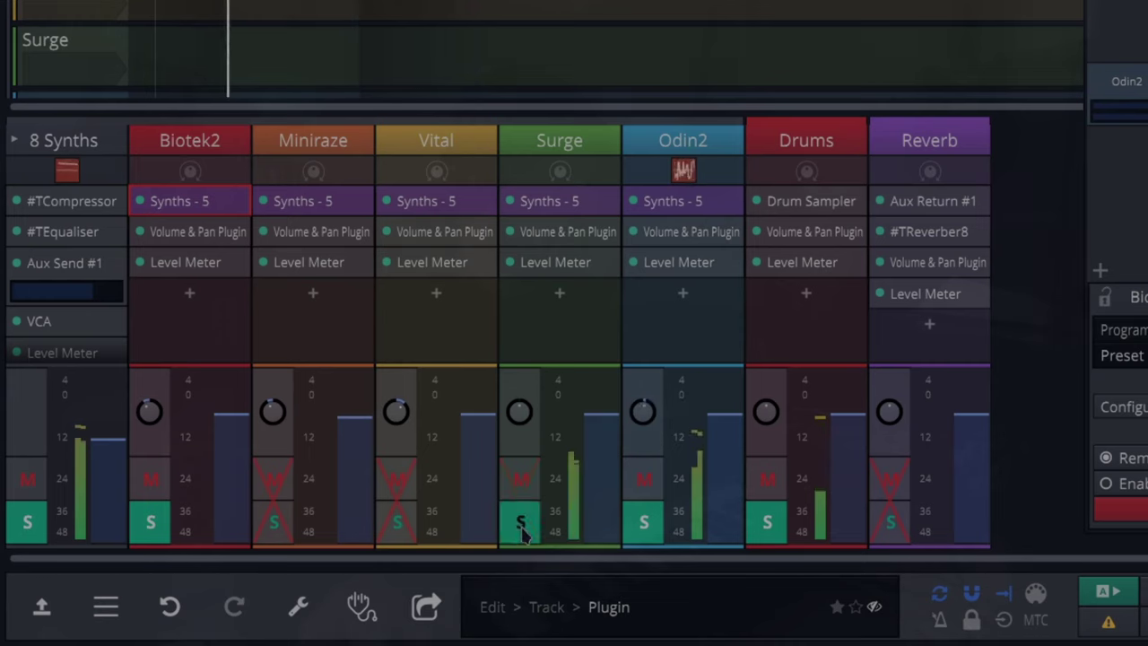
left_click(398, 523)
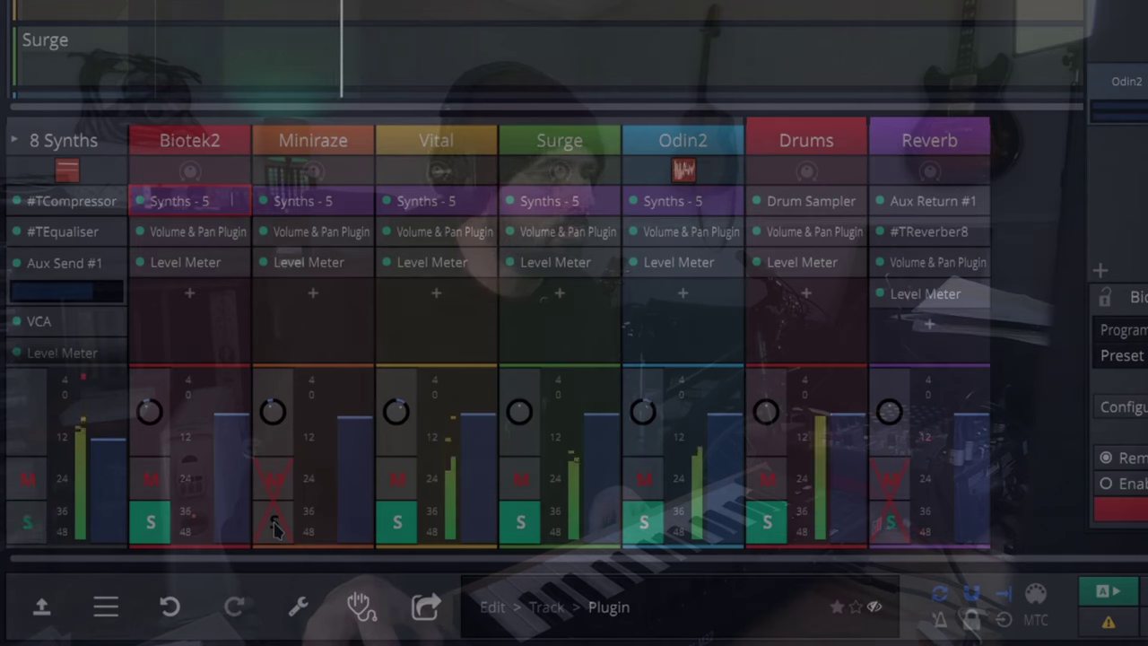
left_click(275, 524)
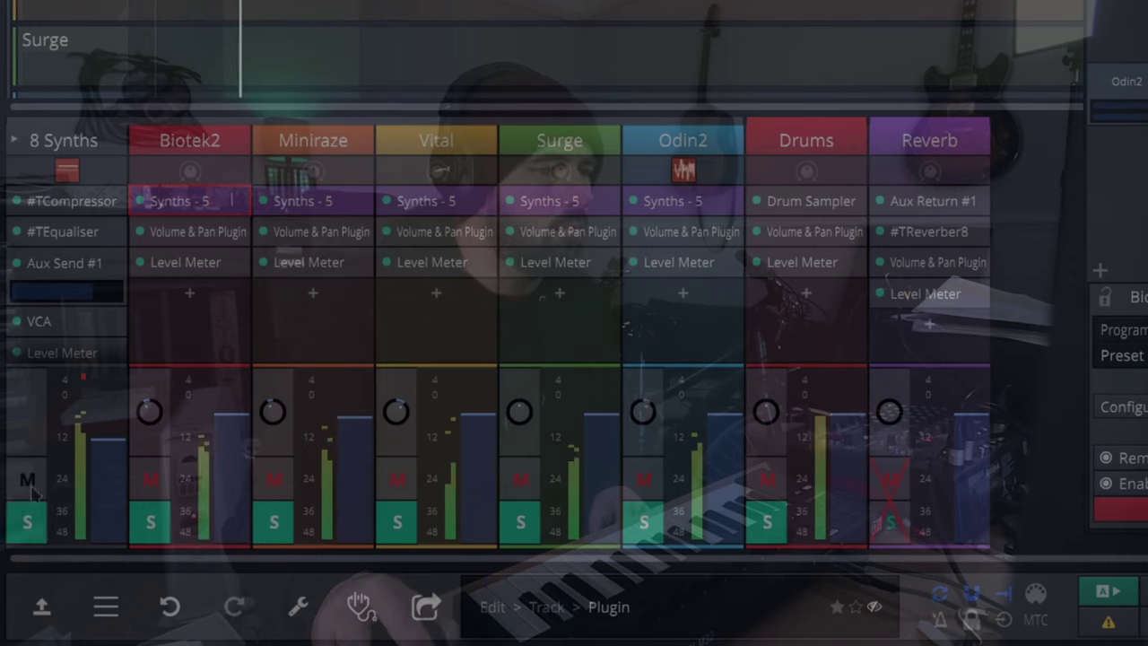
- Unsolo the Miniraze, Surge and Odin2 tracks
left_click(274, 524)
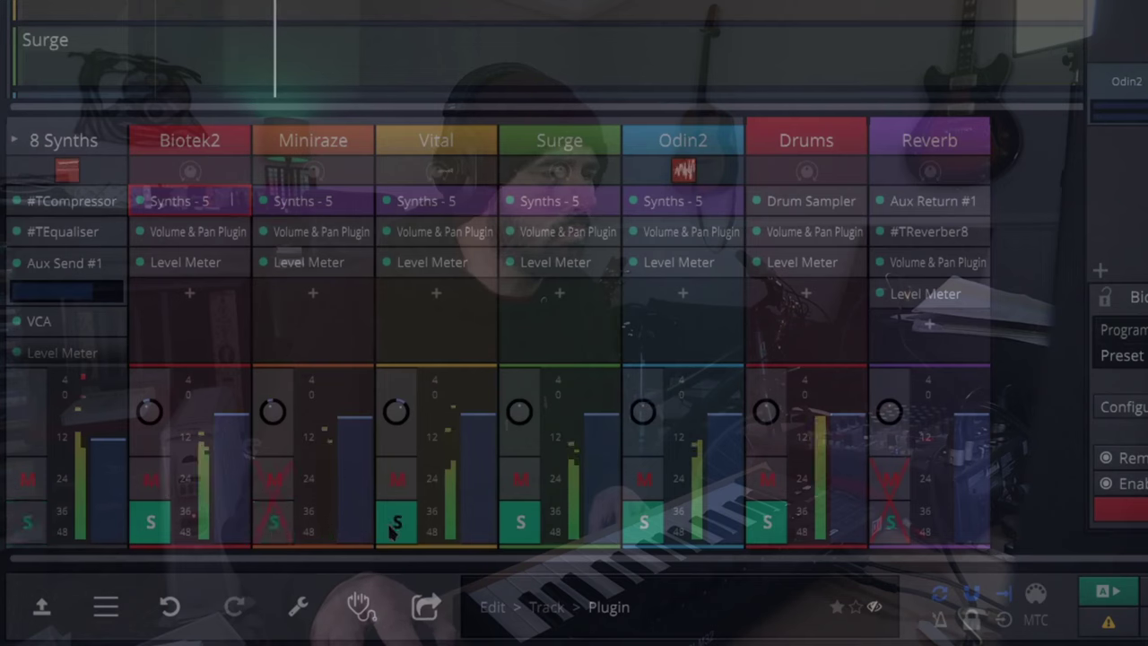
left_click(523, 533)
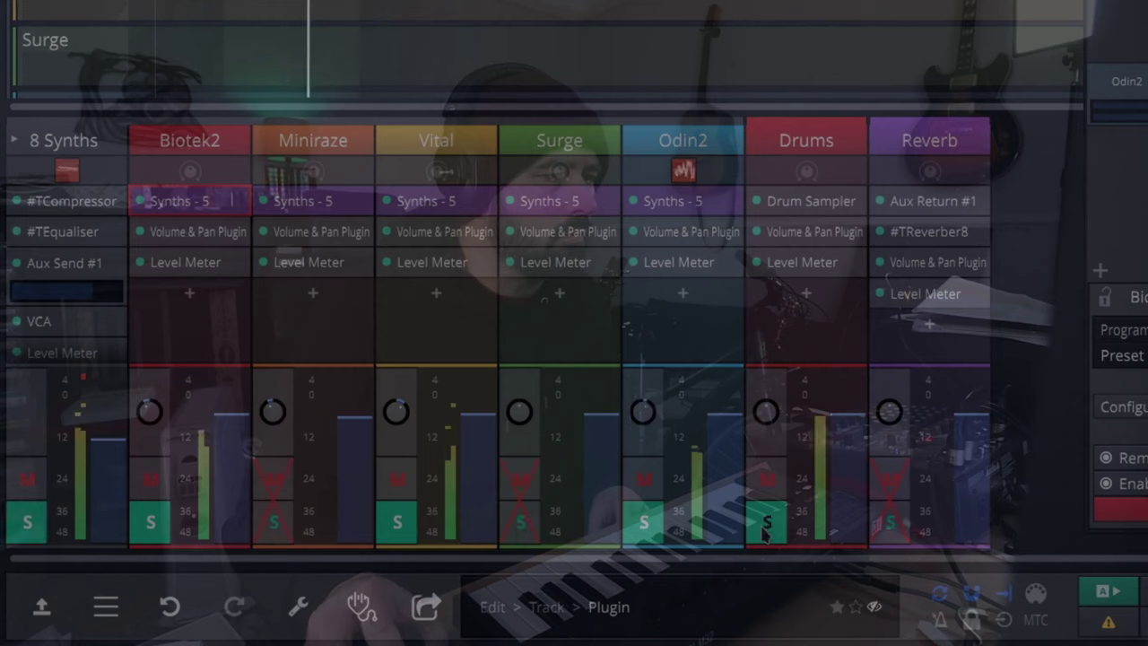
left_click(644, 527)
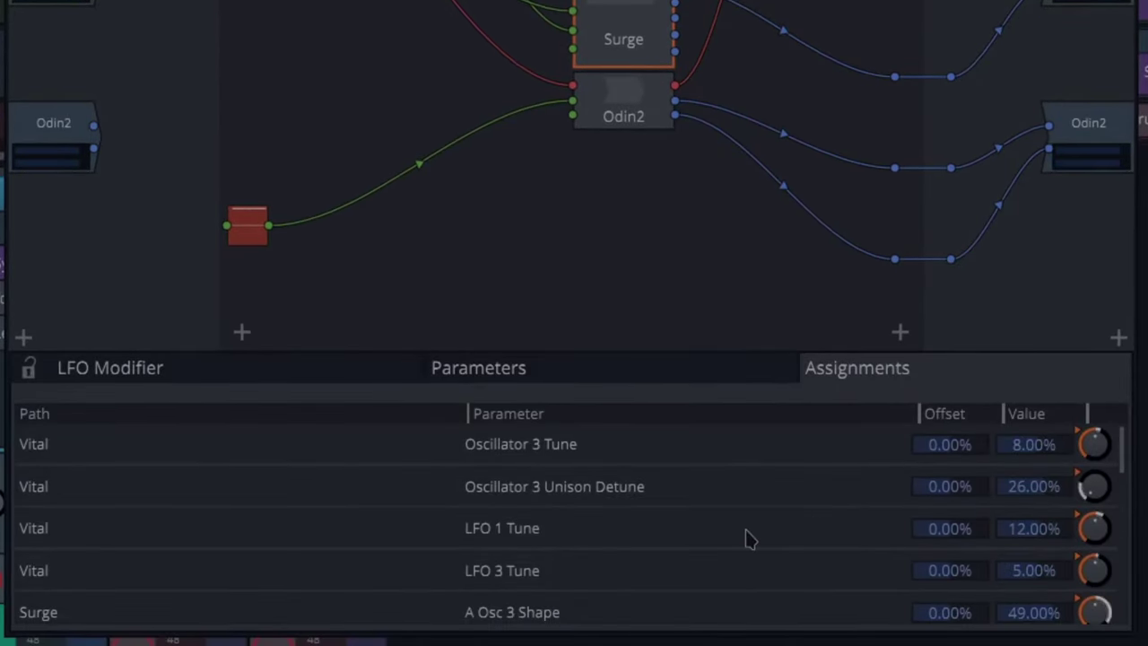
- Scroll the LFO Modifier's assignments, then show its Random 1/64 waveform settings
scroll(747, 538, "down", 10)
scroll(732, 533, "up", 10)
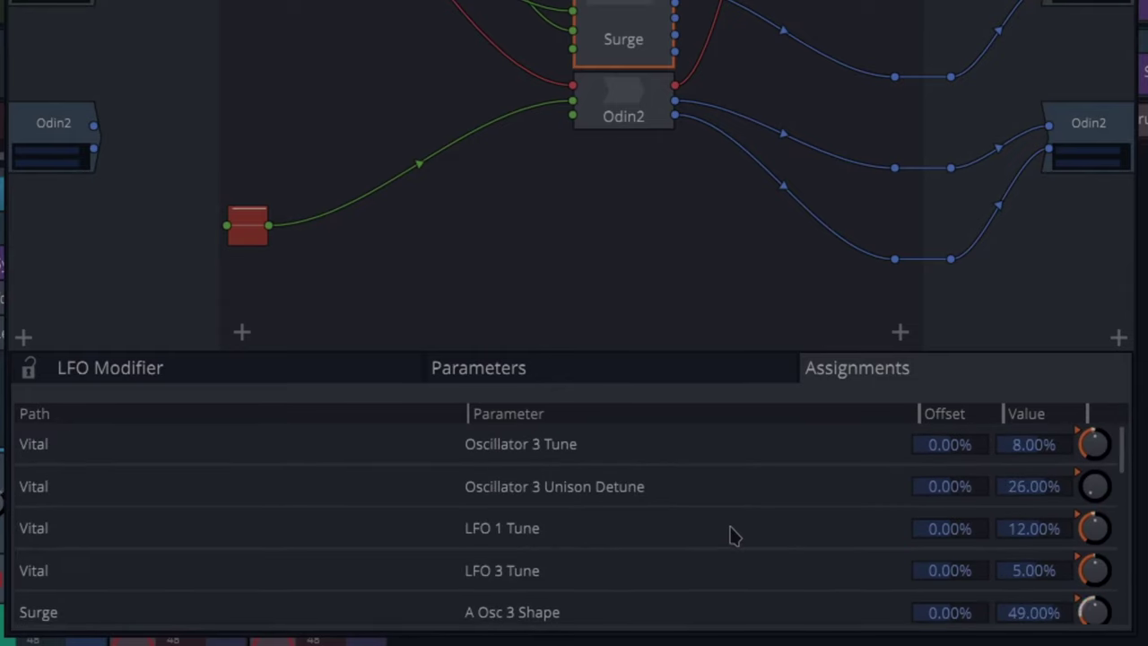
left_click(198, 373)
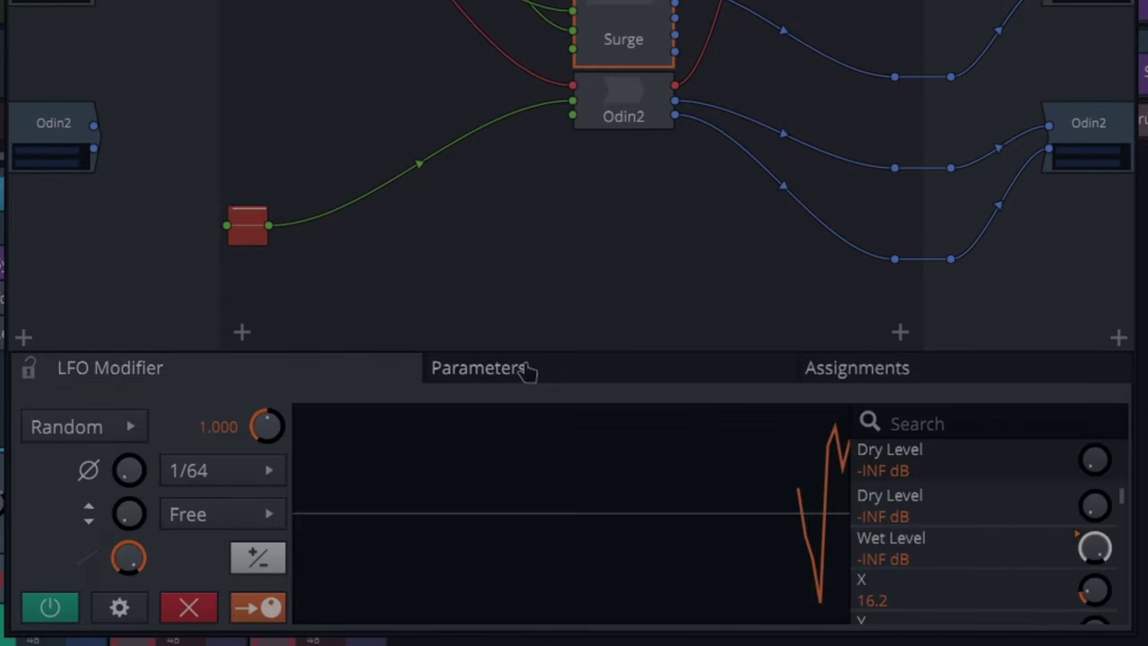